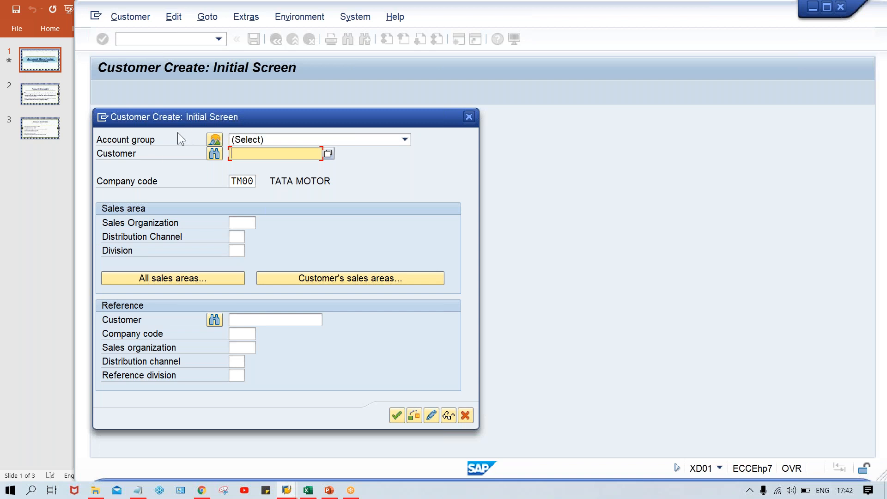
# - Look through the available customer account groups, both in the number range overview and in the account group list
pyautogui.click(213, 141)
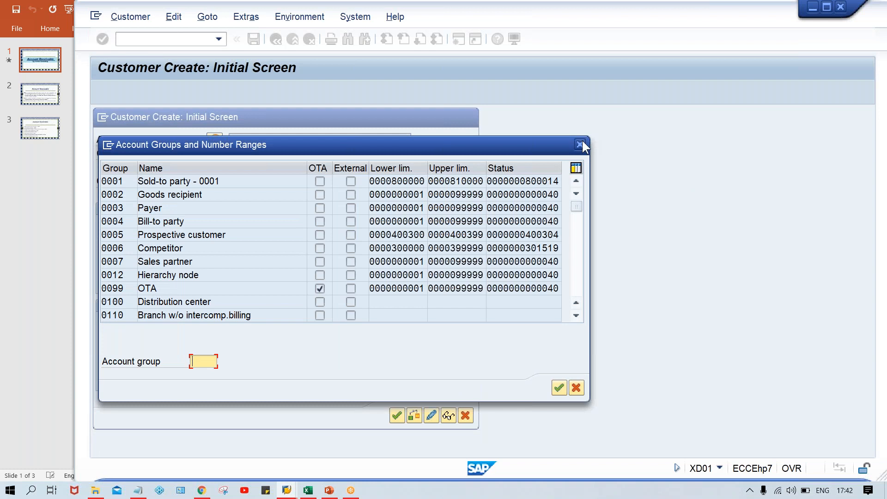
pyautogui.press('Escape')
pyautogui.click(342, 140)
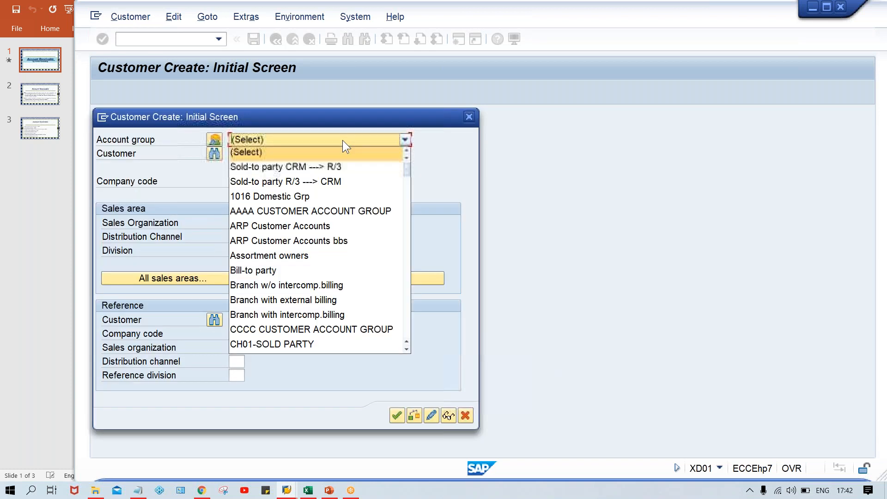
pyautogui.scroll(-5, 329, 182)
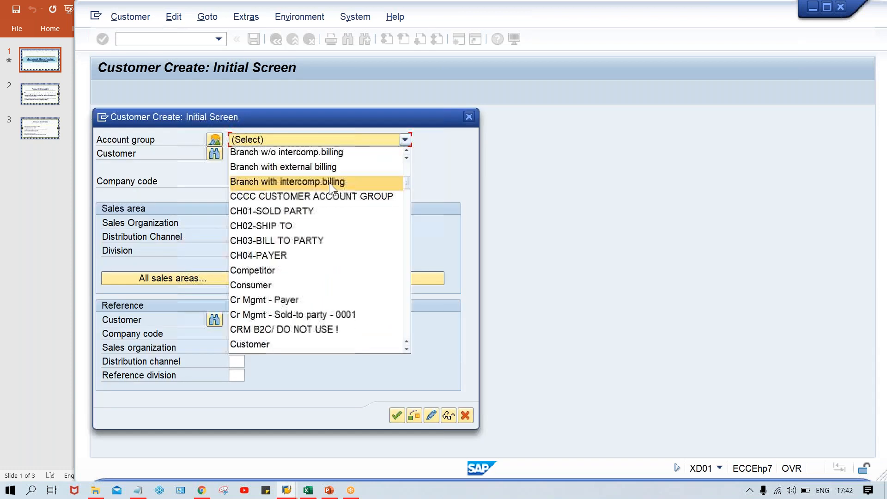
pyautogui.scroll(-9, 328, 182)
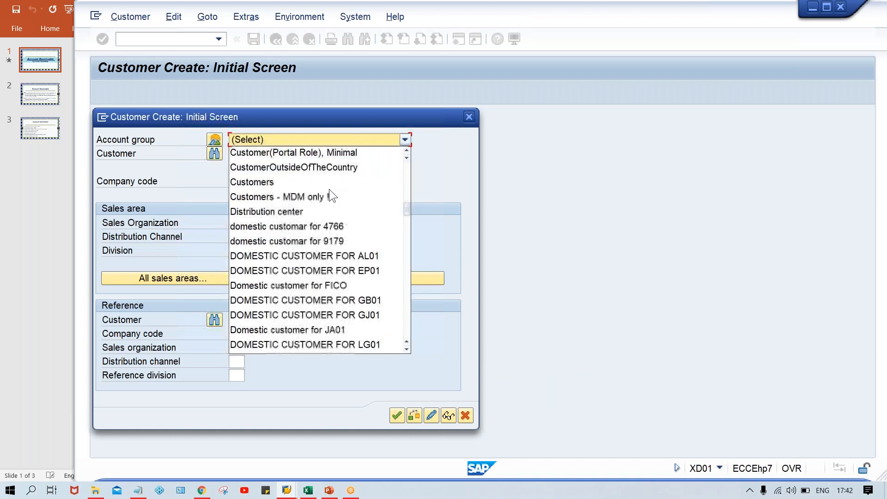
pyautogui.scroll(-1, 329, 189)
pyautogui.scroll(1, 329, 190)
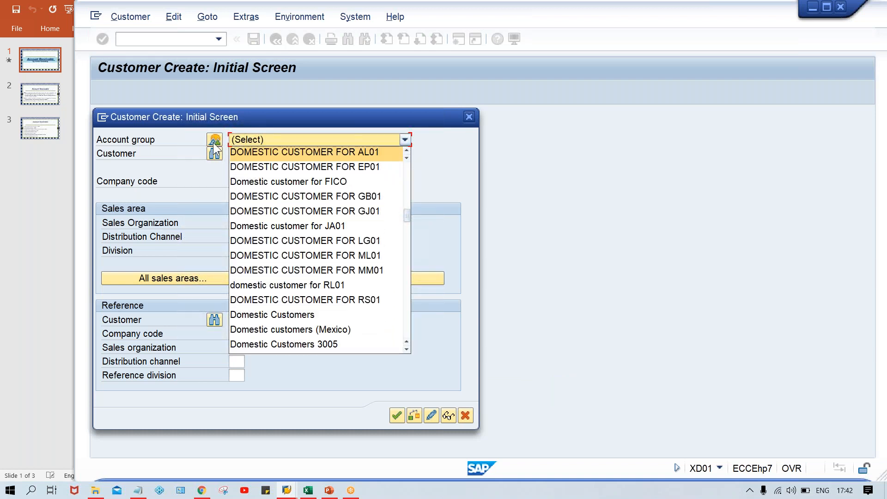
pyautogui.click(212, 140)
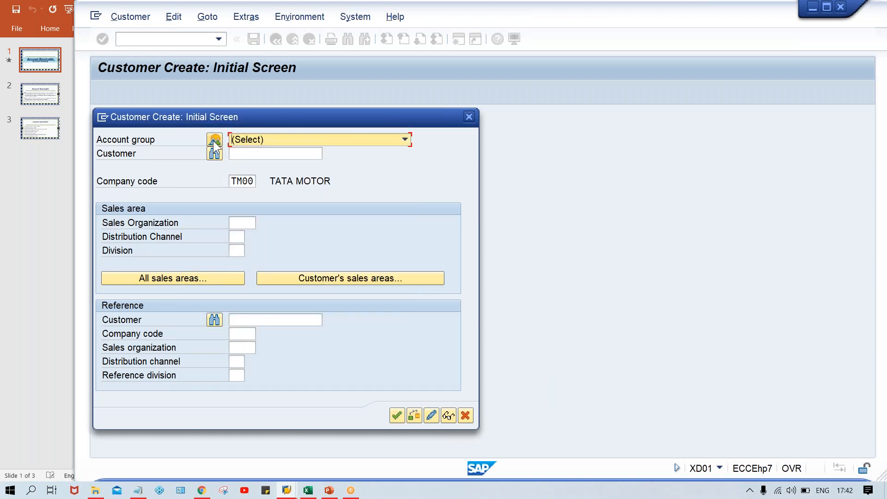
# - Assign account group TM00 (TATA MOTOR) to the new customer and continue to its general data
pyautogui.click(212, 141)
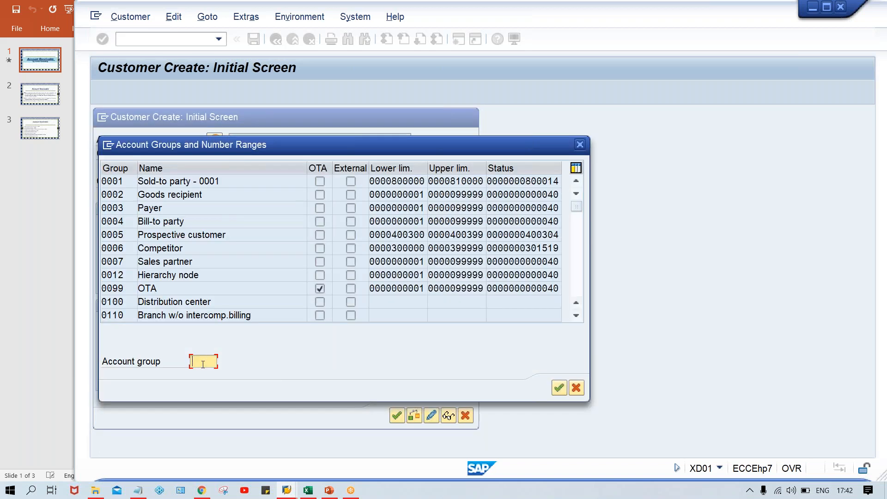
pyautogui.write('TN')
pyautogui.press('BackSpace')
pyautogui.write('M')
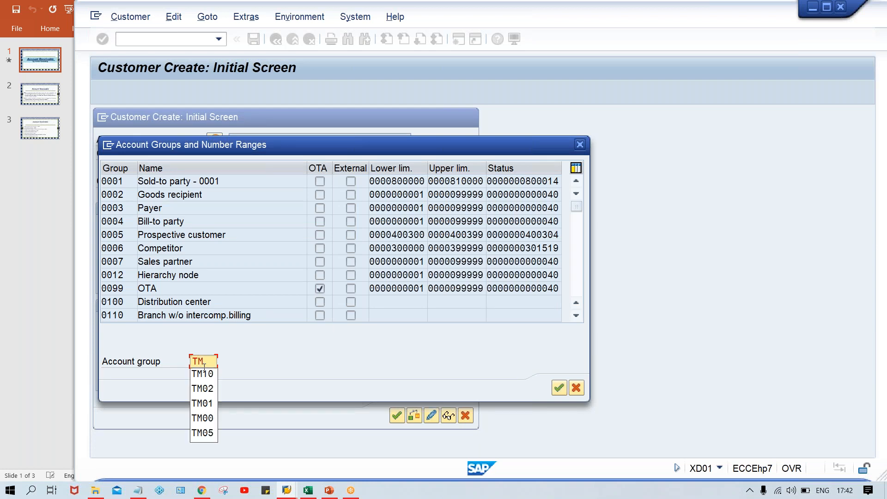
pyautogui.write('00')
pyautogui.press('Return')
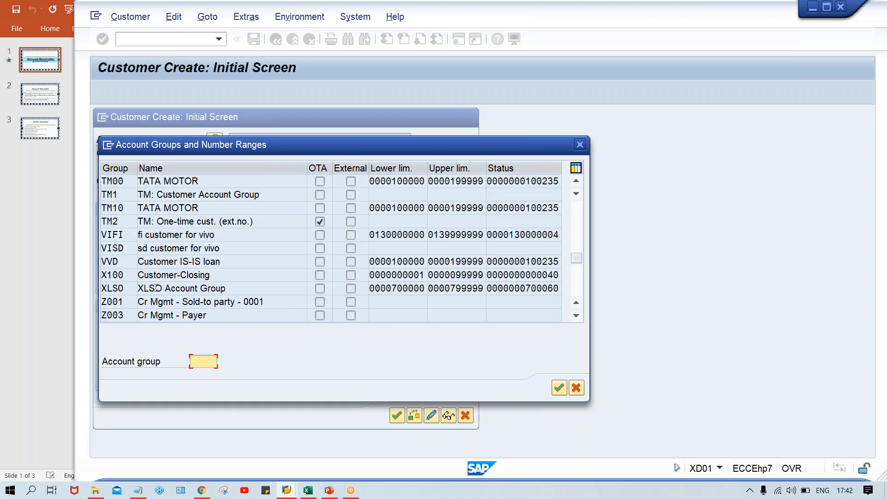
pyautogui.click(253, 180)
pyautogui.click(461, 182)
pyautogui.click(558, 388)
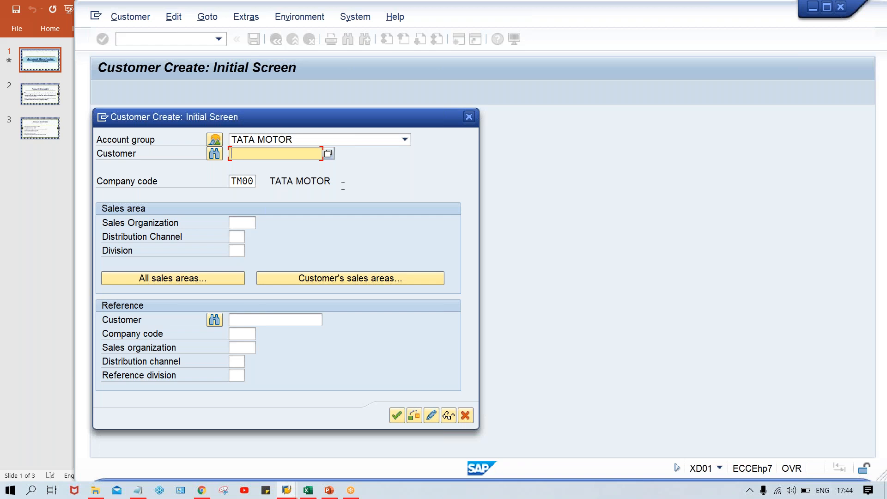
pyautogui.press('Return')
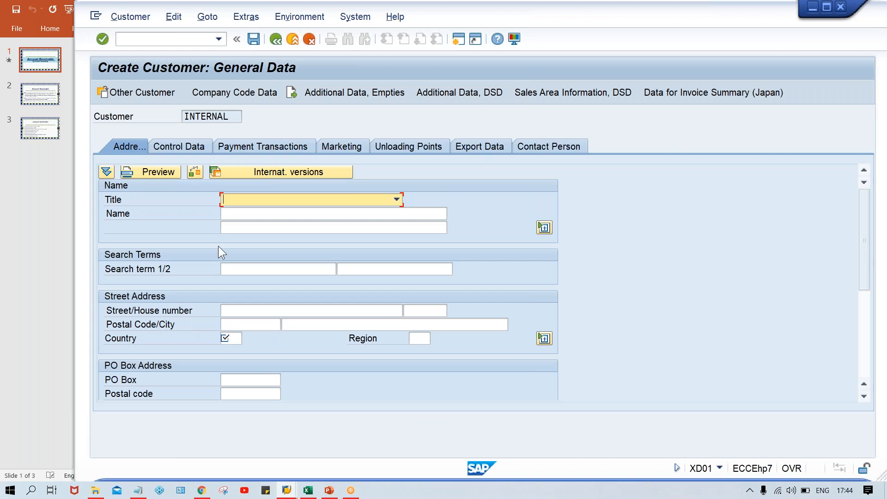
# - Enter TEST CUSTOMER_TM00 as the customer's name in the address data
pyautogui.click(273, 219)
pyautogui.write('TESTC')
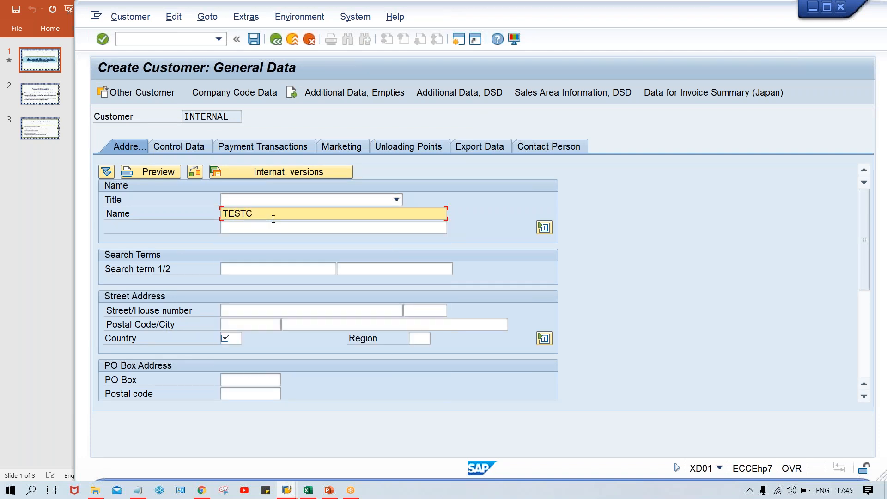
pyautogui.press('BackSpace')
pyautogui.write('CU')
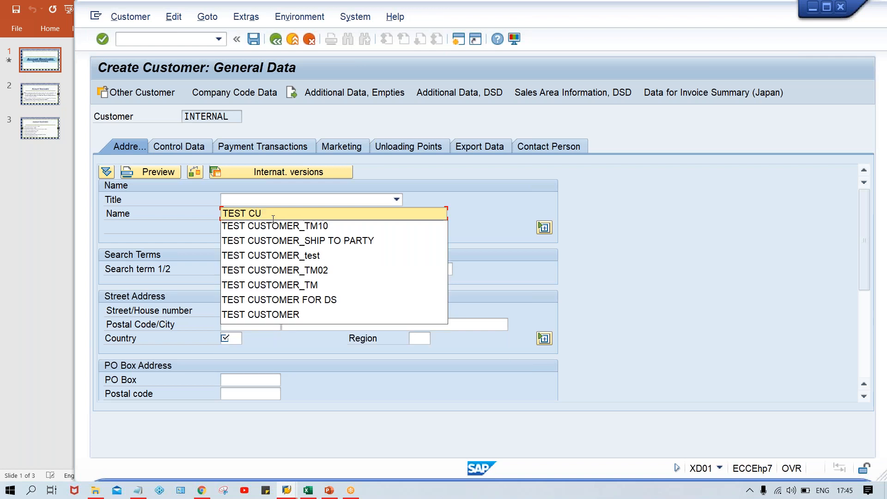
pyautogui.press('Down')
pyautogui.press('Return')
pyautogui.press('BackSpace')
pyautogui.press('BackSpace')
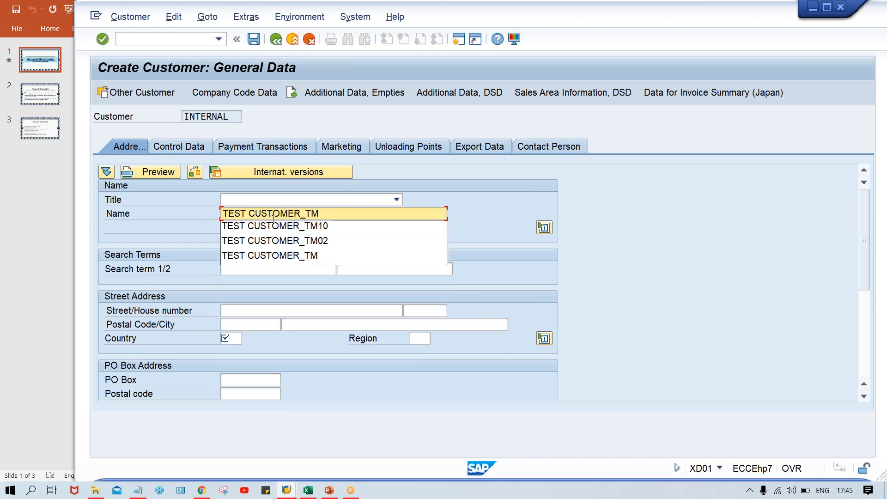
pyautogui.write('00')
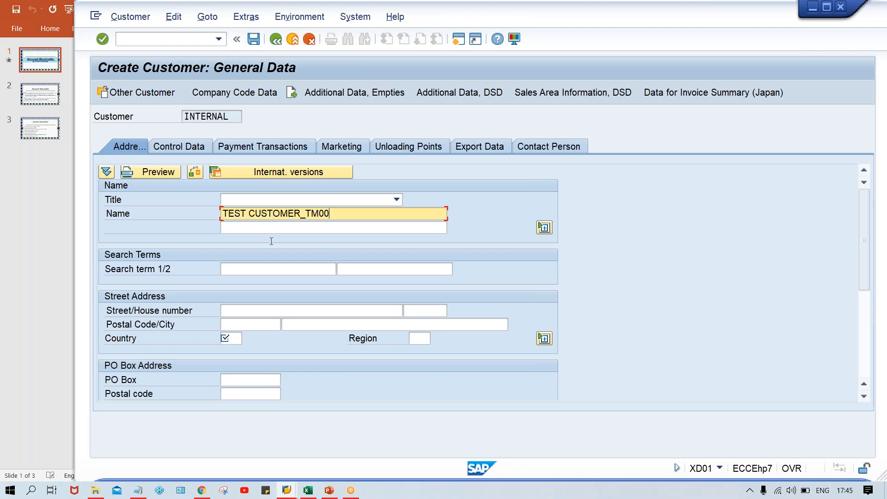
# - Set the country in the customer's street address to IN
pyautogui.click(238, 315)
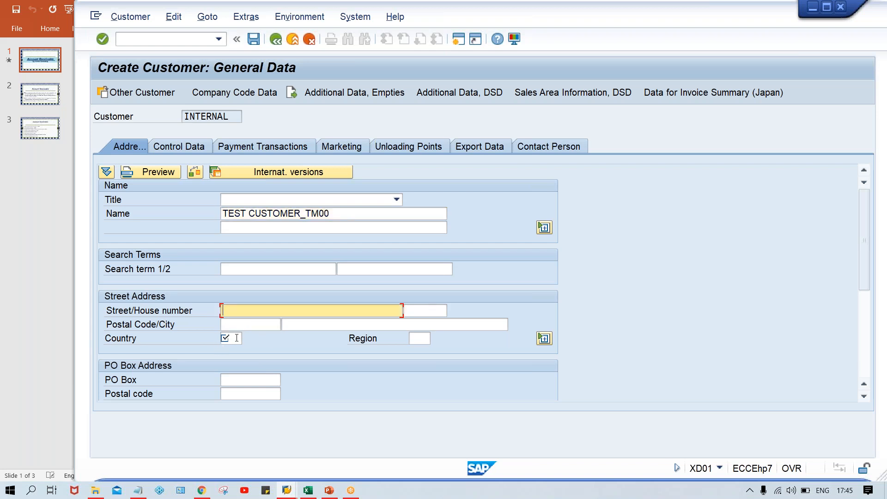
pyautogui.click(236, 338)
pyautogui.write('IN')
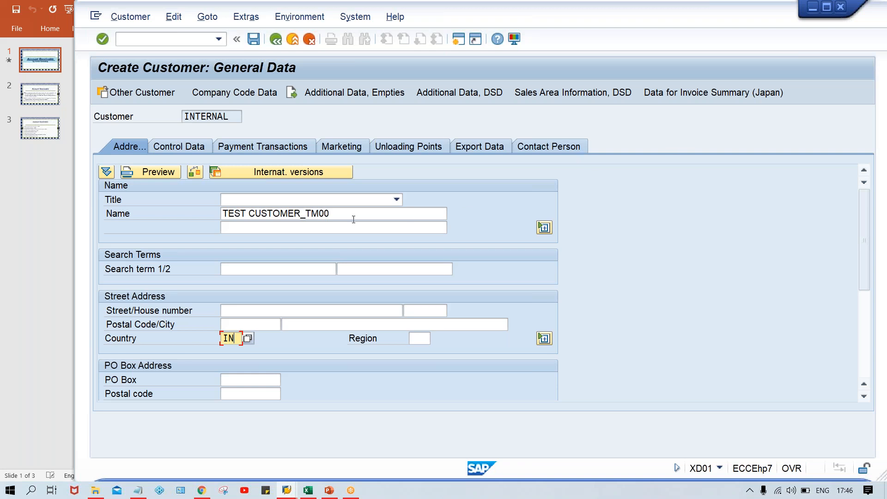
pyautogui.click(321, 218)
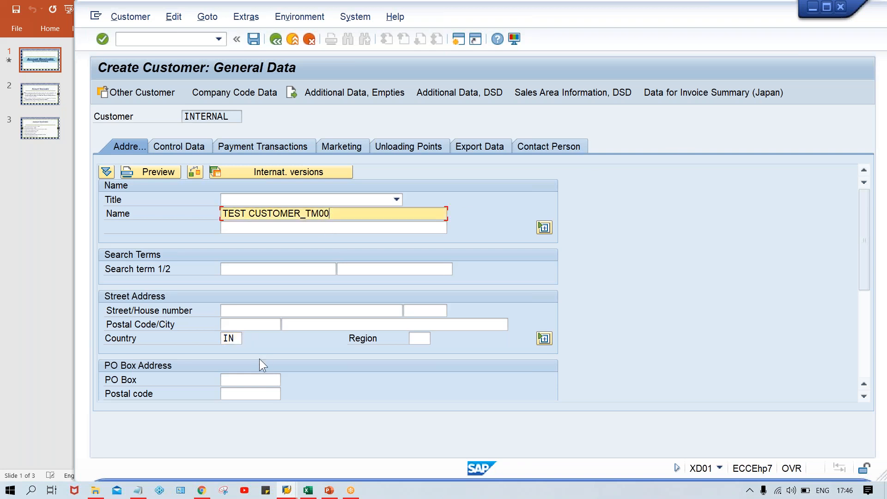
pyautogui.click(239, 341)
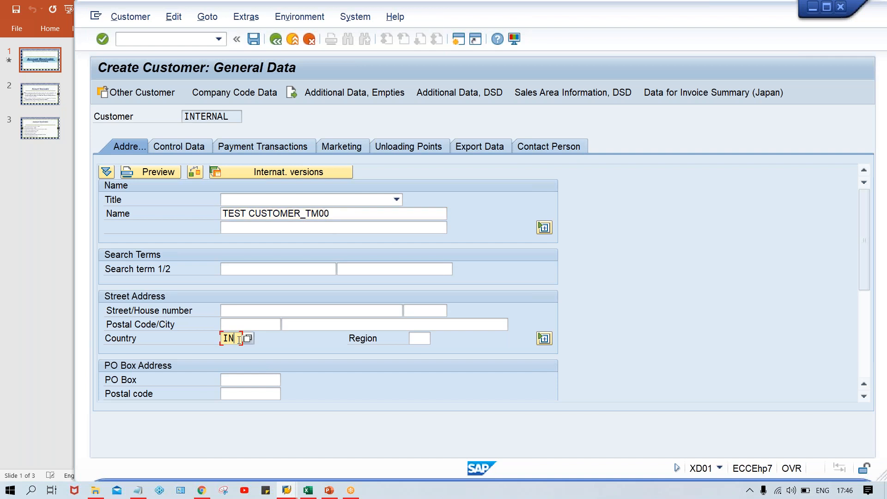
# - Set the reconciliation account to 1005 in the customer's company code data
pyautogui.click(235, 90)
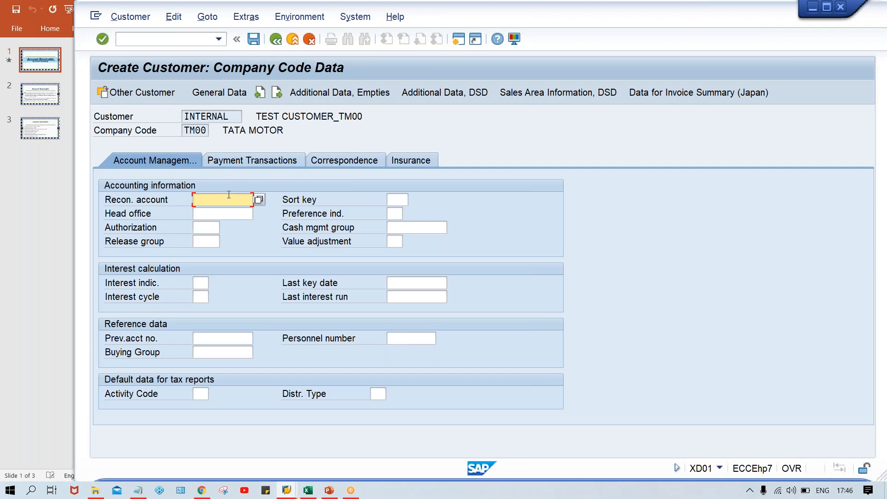
pyautogui.write('1005')
pyautogui.press('Return')
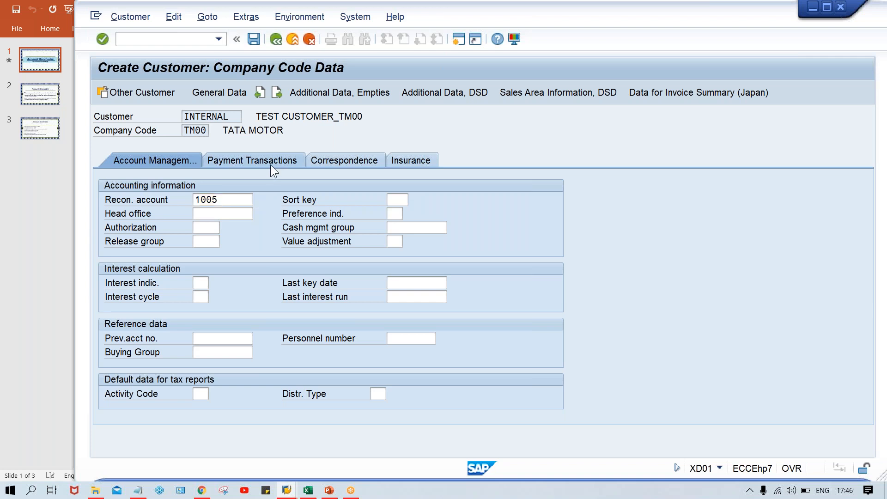
# - Fill in the terms of payment for the company code with a suggested code starting with 000
pyautogui.click(271, 166)
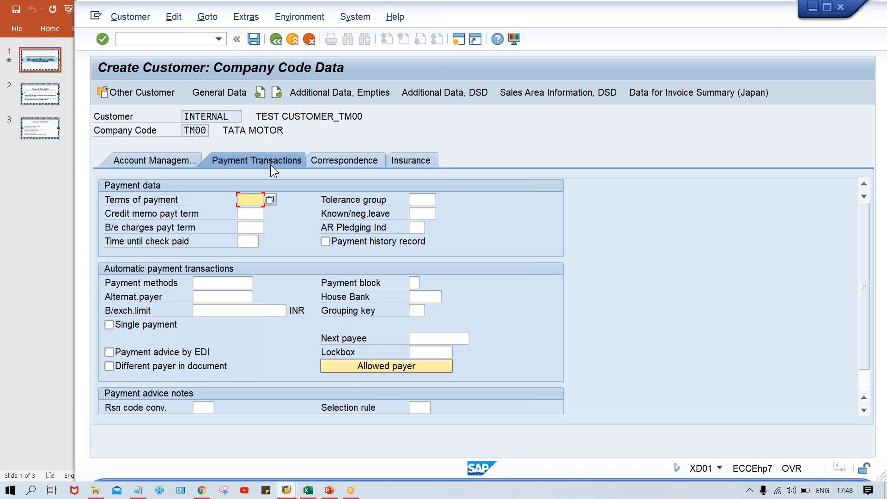
pyautogui.write('000')
pyautogui.press('Down')
pyautogui.press('Return')
# - Go to the correspondence data without entering a dunning procedure and save the new customer
pyautogui.click(351, 159)
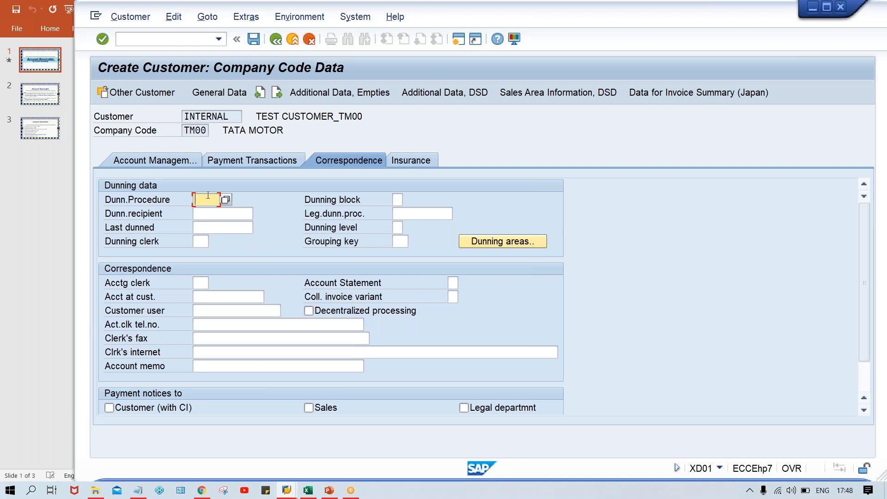
pyautogui.press('Return')
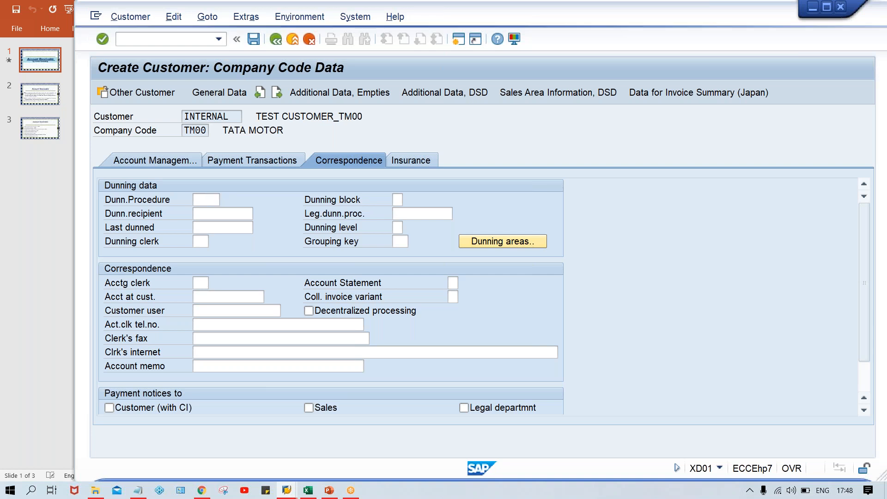
pyautogui.hotkey('ctrl', 's')
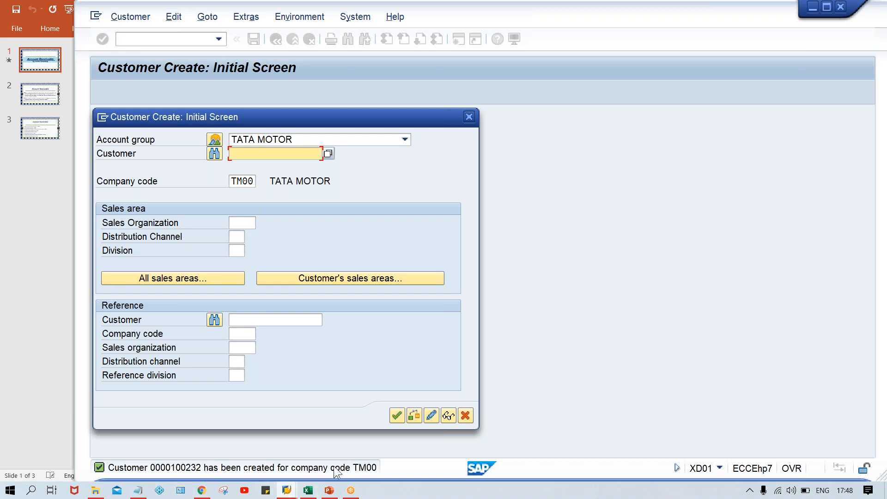
# - Switch to the Class workbook in Excel and enter XYZ LTD in I4 as heading above the amounts
pyautogui.click(308, 491)
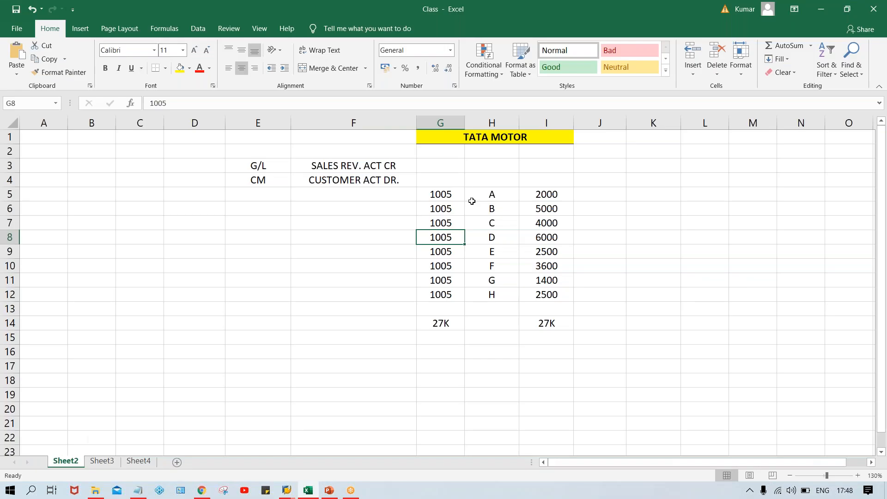
pyautogui.moveTo(493, 195); pyautogui.dragTo(502, 295)
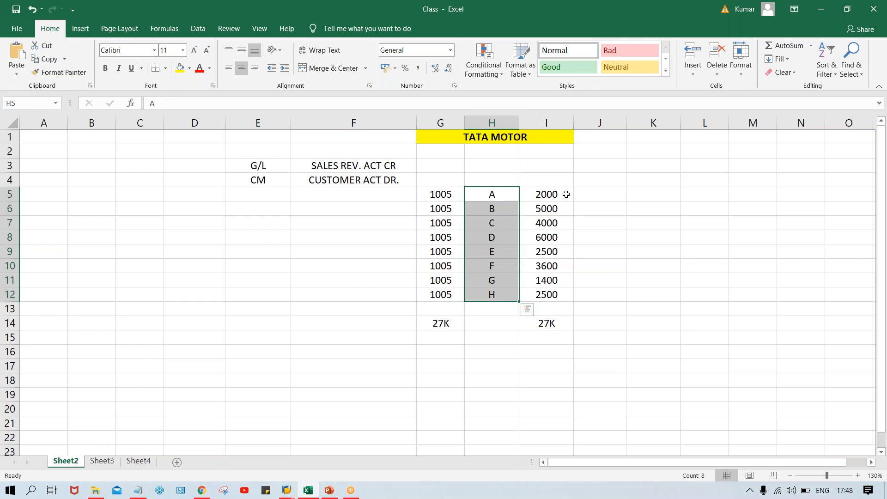
pyautogui.click(534, 181)
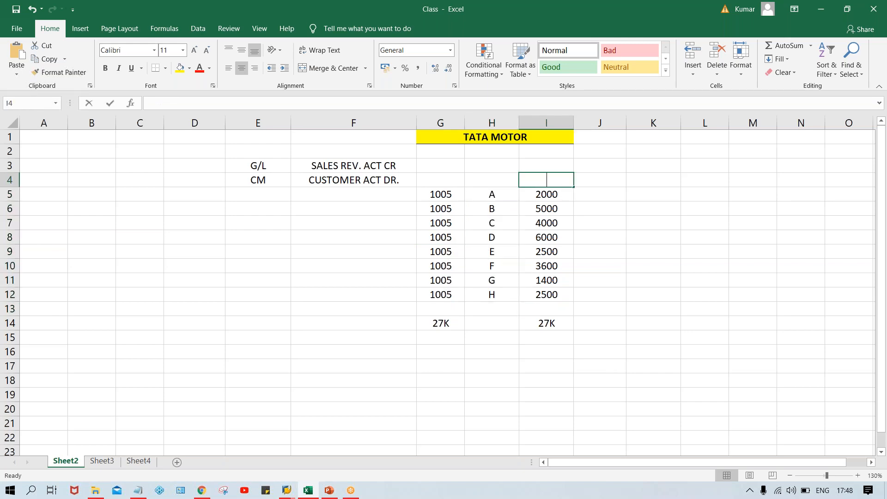
pyautogui.write('XYZ L')
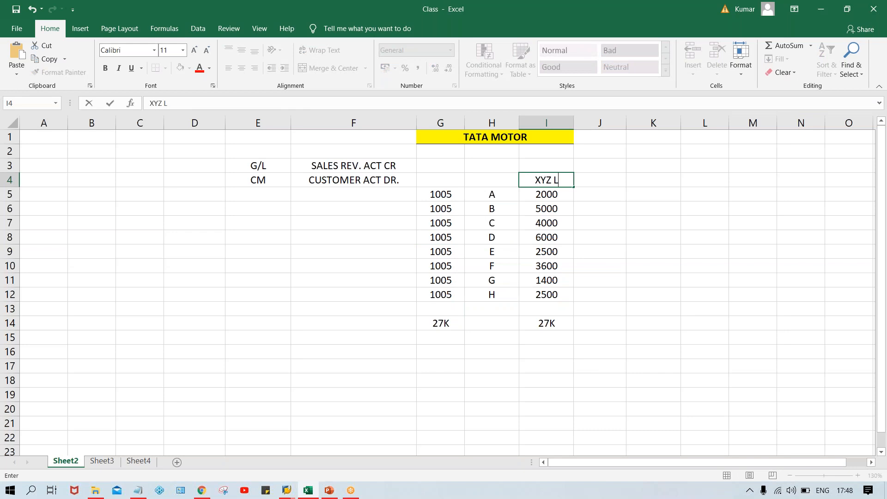
pyautogui.write('TD')
pyautogui.press('Return')
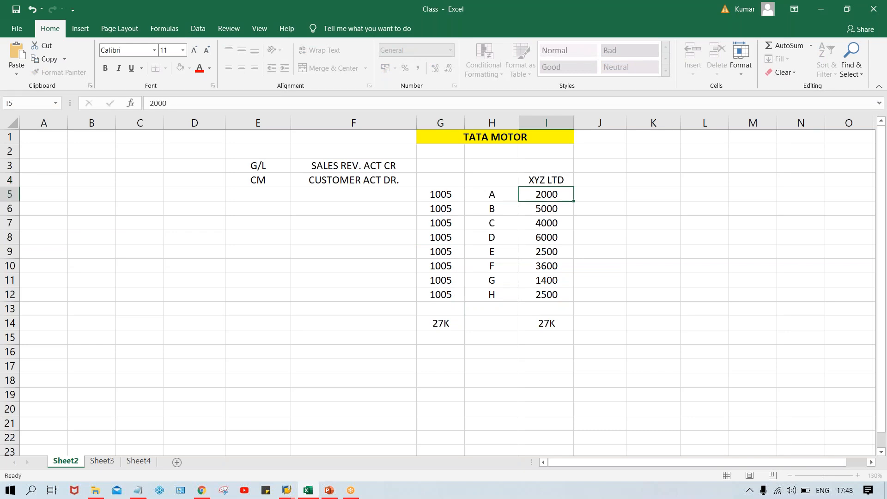
pyautogui.click(539, 178)
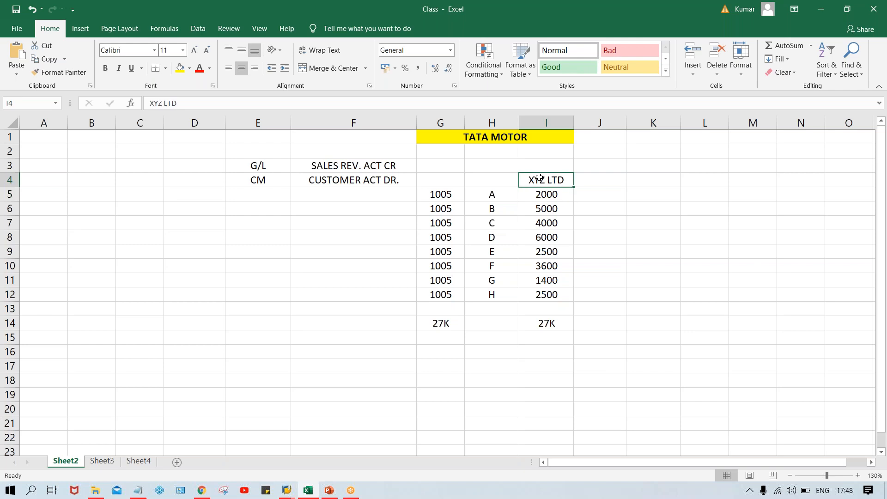
pyautogui.moveTo(541, 197); pyautogui.dragTo(540, 294)
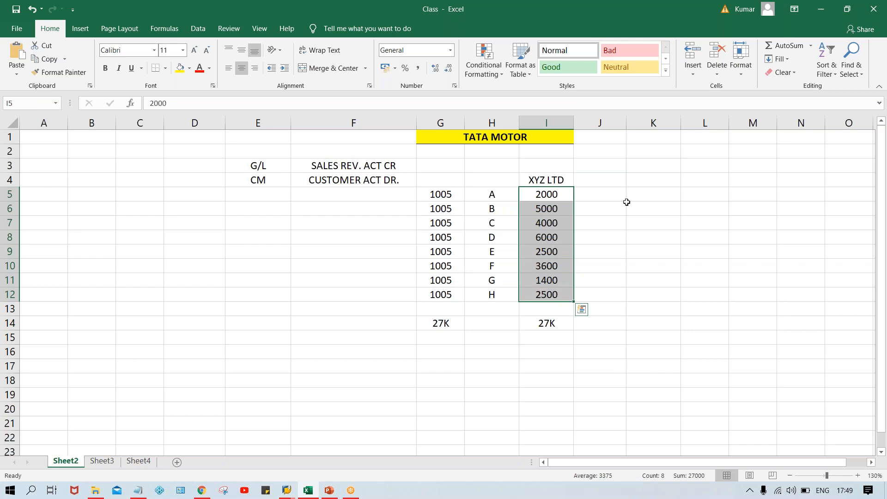
# - Enter the statuses OD, OD, ND and DE in J5:J8 beside the first four XYZ LTD amounts
pyautogui.click(608, 199)
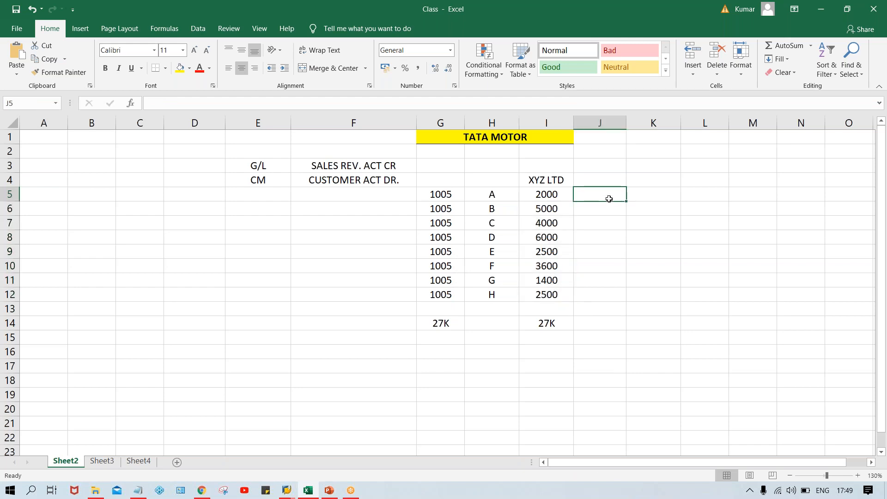
pyautogui.write('OD')
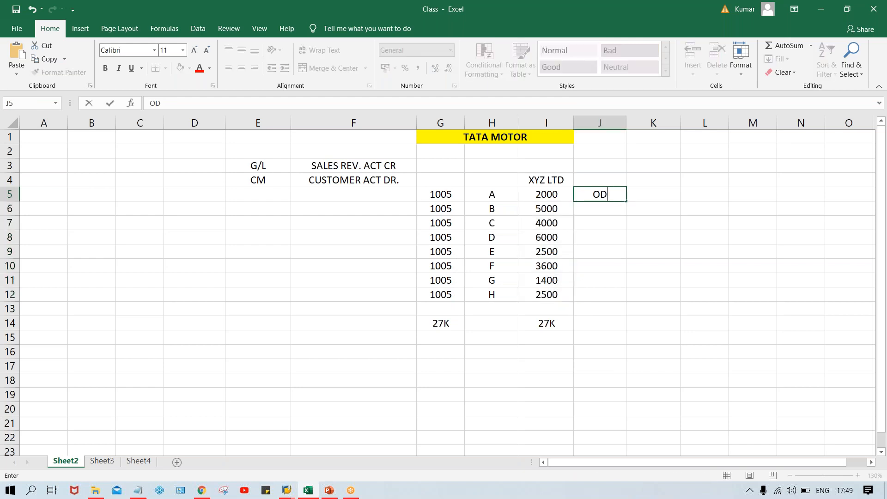
pyautogui.press('Return')
pyautogui.press('Return')
pyautogui.write('ND')
pyautogui.press('Return')
pyautogui.write('DE')
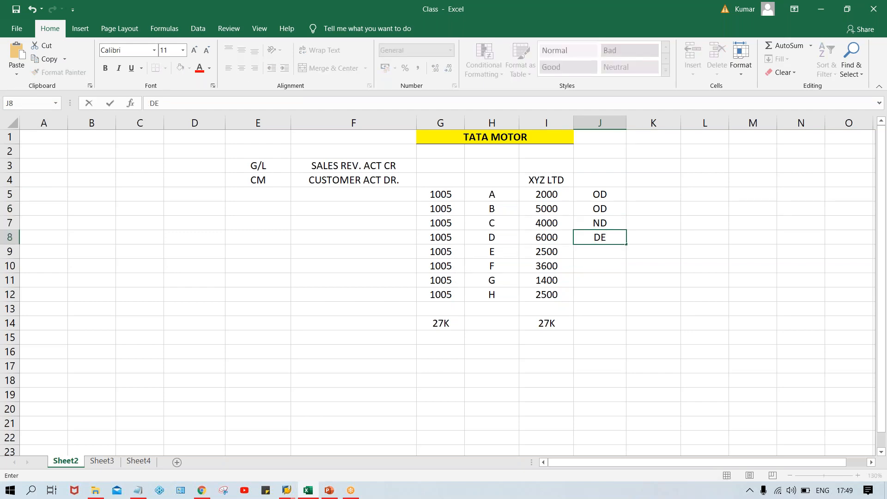
pyautogui.press('Return')
# - Fill in the statuses DUE, ND, OD and OD in J9:J12 beside the remaining four amounts
pyautogui.write('UE')
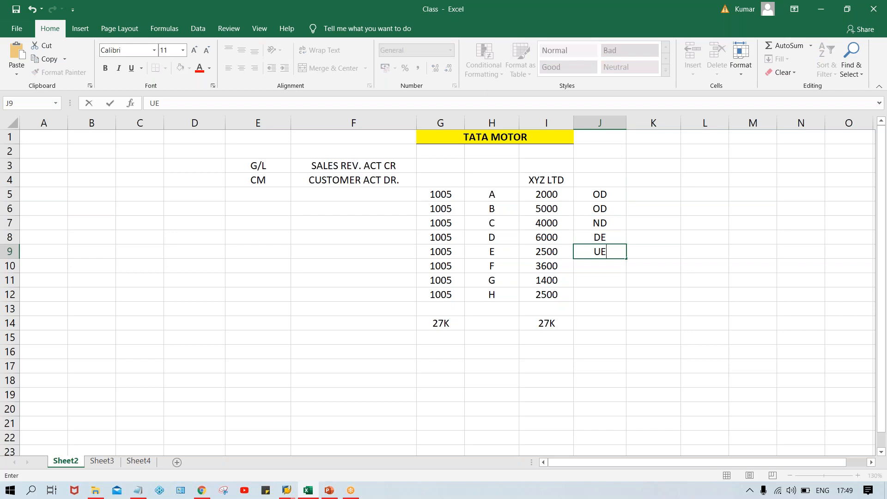
pyautogui.press('BackSpace')
pyautogui.press('BackSpace')
pyautogui.write('DUE')
pyautogui.press('Return')
pyautogui.write('ND')
pyautogui.press('Return')
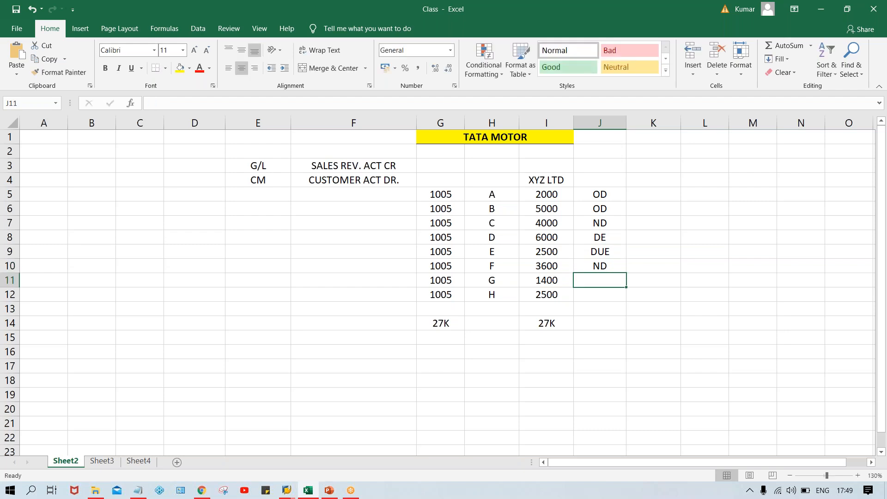
pyautogui.write('OD')
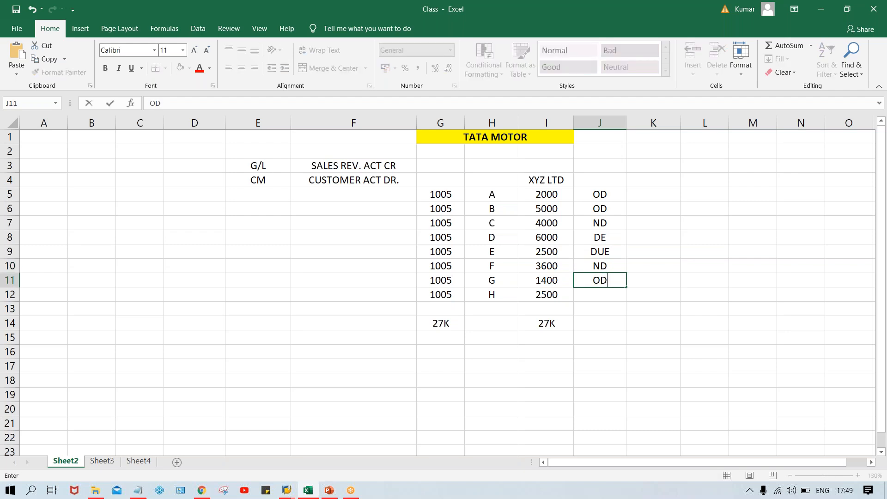
pyautogui.press('Return')
pyautogui.write('OD')
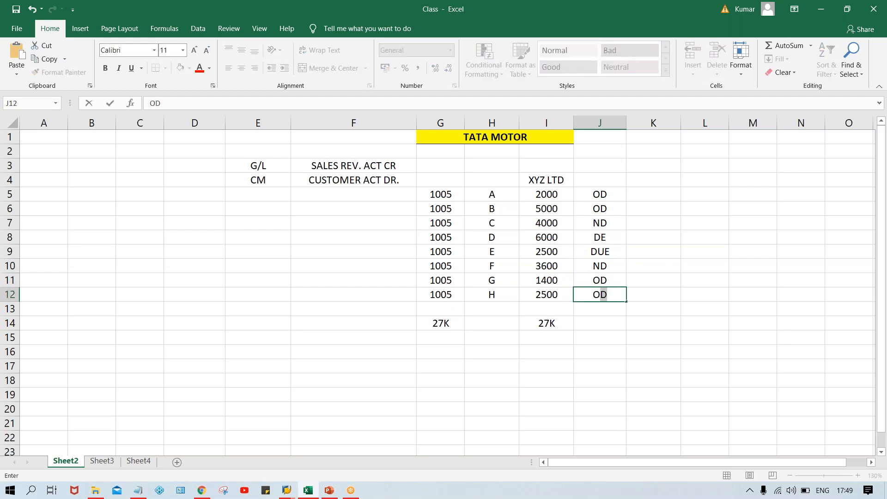
pyautogui.press('Return')
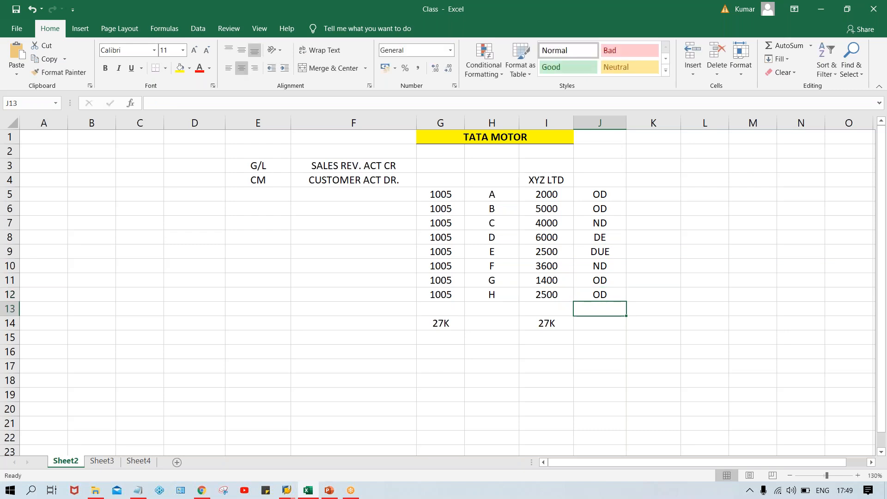
# - Make the XYZ LTD heading bold and fill the amount and status cells of the four OD rows with yellow
pyautogui.click(548, 175)
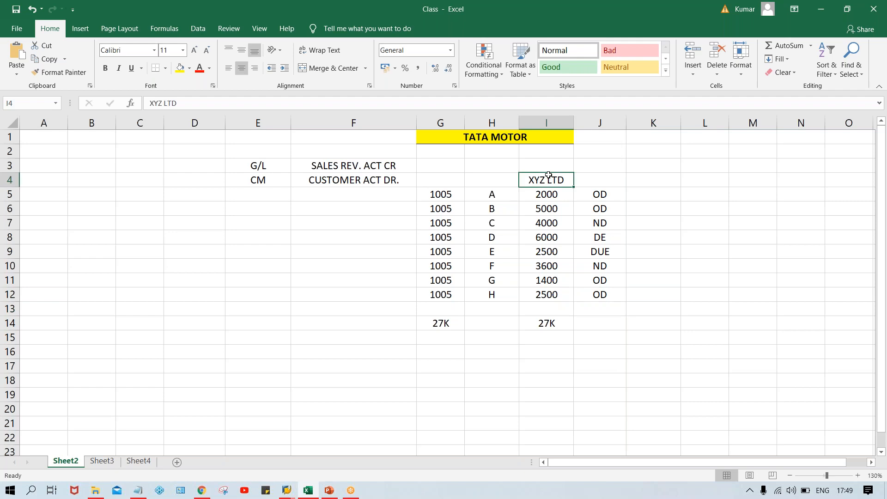
pyautogui.hotkey('ctrl', 'b')
pyautogui.moveTo(546, 194); pyautogui.dragTo(589, 212)
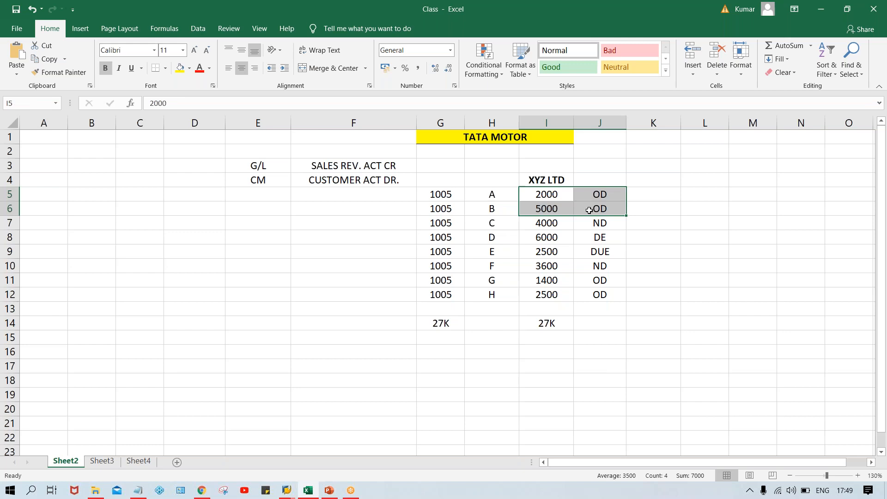
pyautogui.click(180, 68)
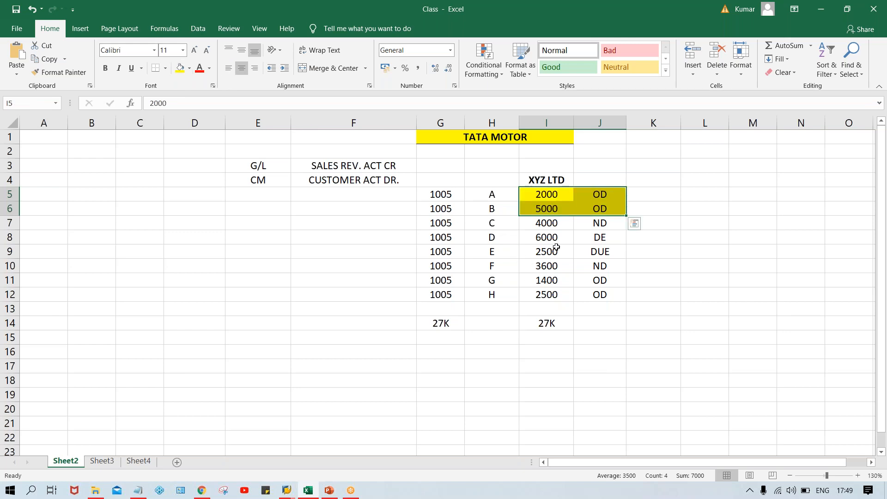
pyautogui.moveTo(546, 280); pyautogui.dragTo(584, 295)
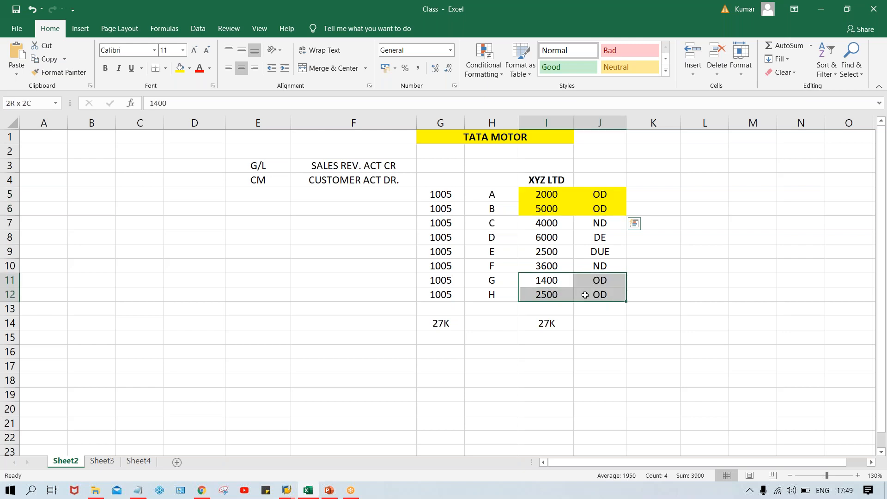
pyautogui.click(179, 68)
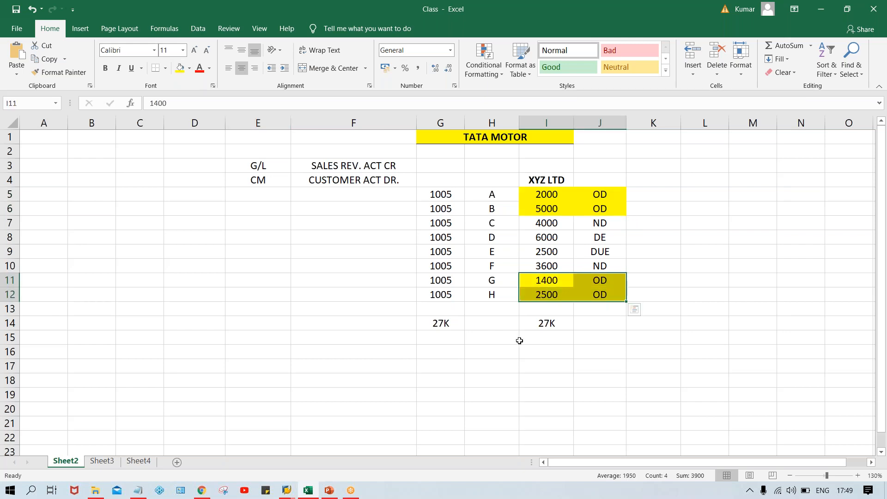
# - Change the status in J8, beside the amount 6000, to ND
pyautogui.click(606, 241)
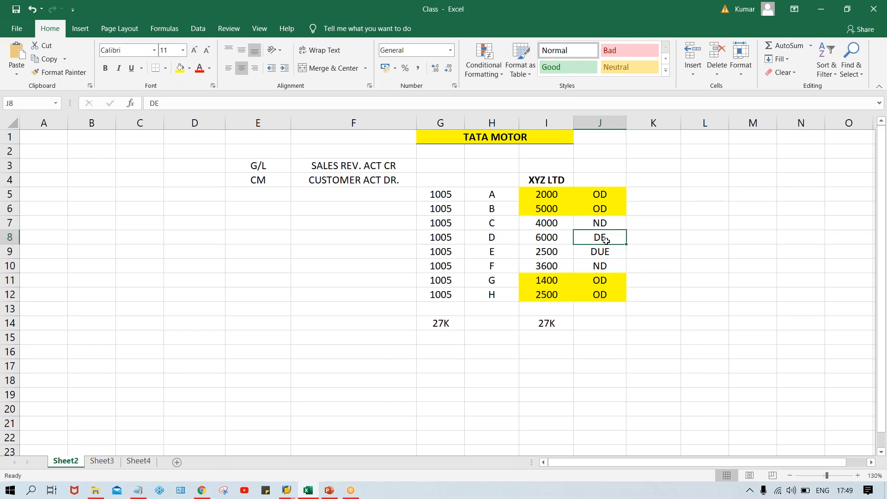
pyautogui.write('ND')
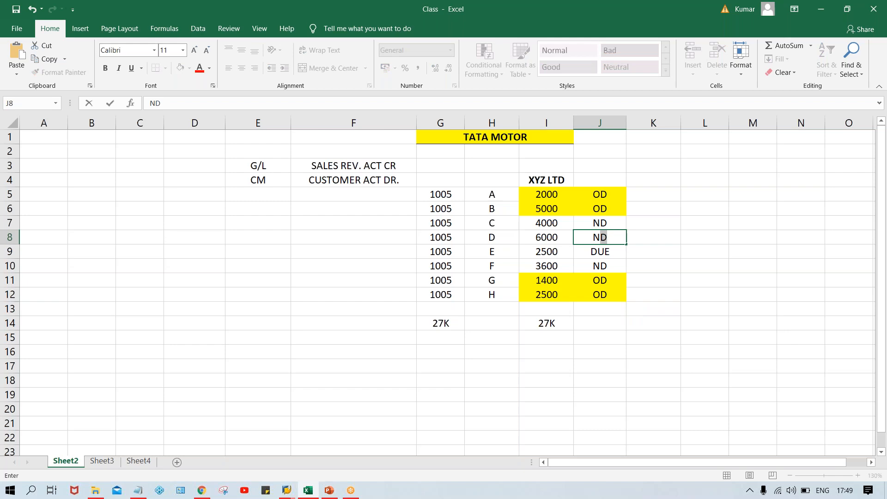
pyautogui.press('Return')
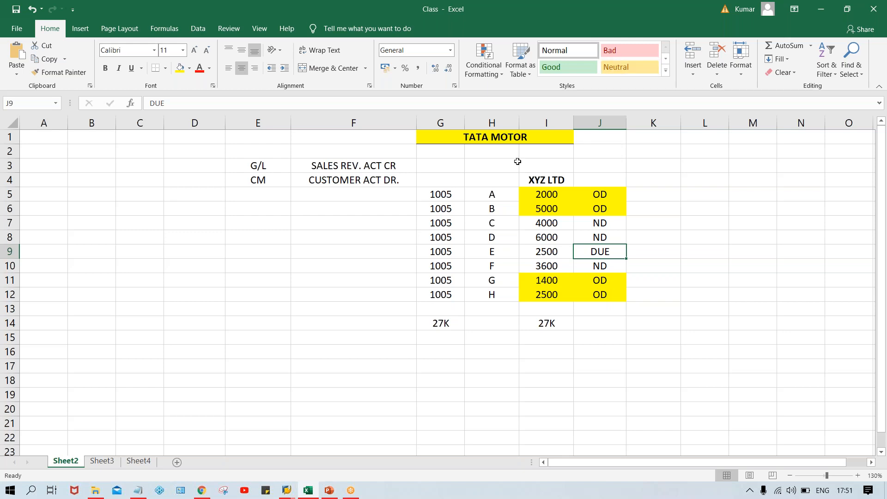
# - Enter DUNNING in I3 above the XYZ LTD heading
pyautogui.click(540, 164)
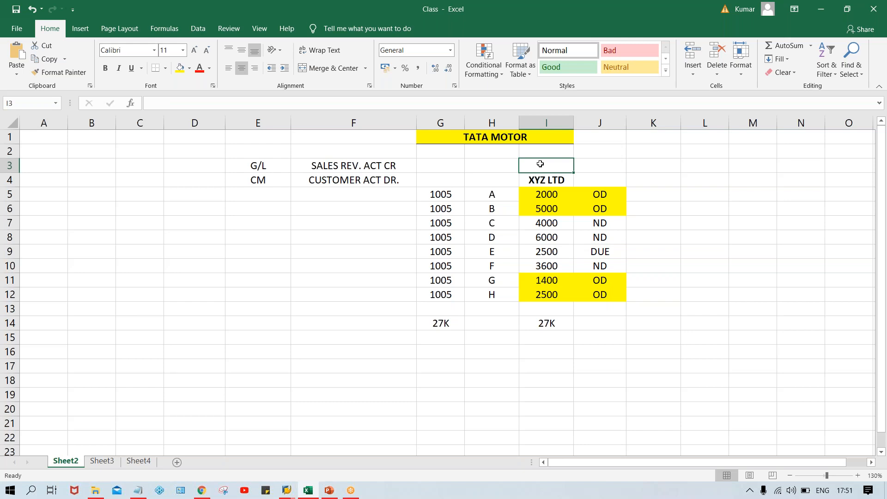
pyautogui.write('D')
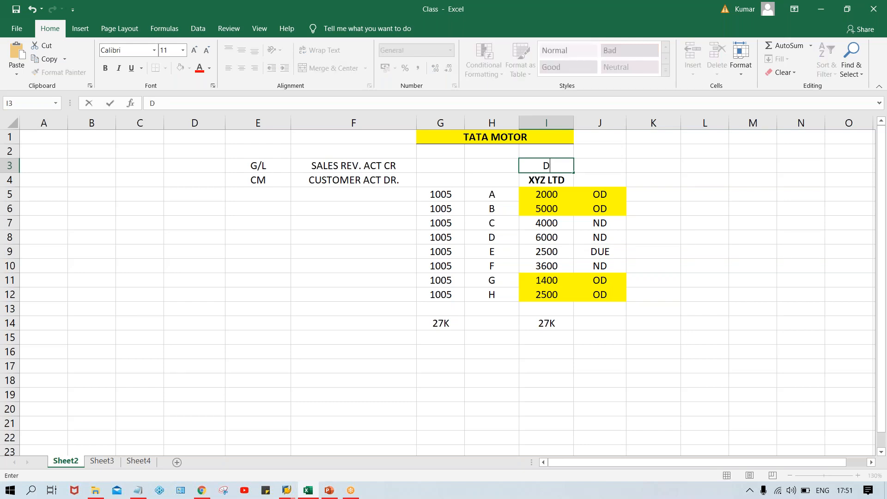
pyautogui.write('UNNING')
pyautogui.press('Return')
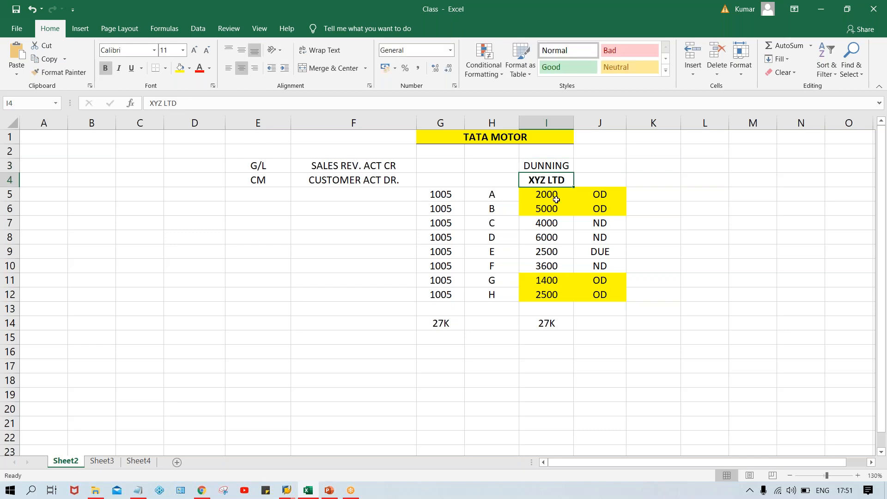
pyautogui.press('Return')
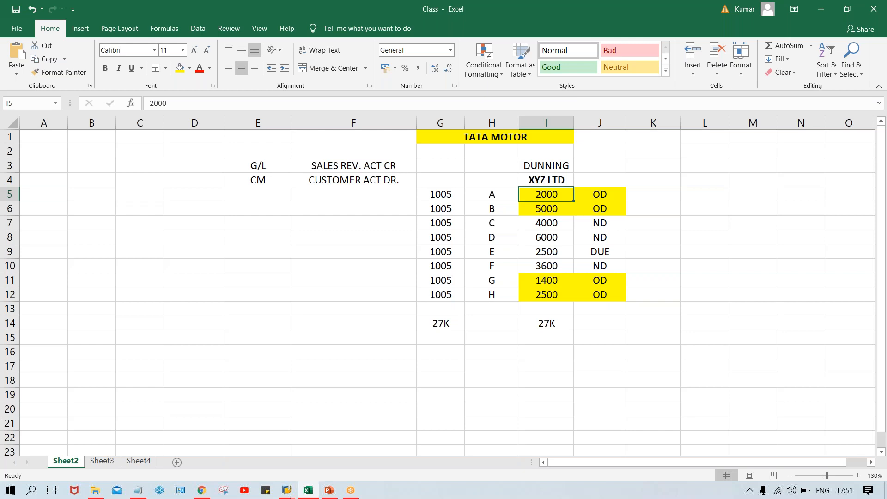
# - Switch to SAP, leave the customer creation screen and open customer display with transaction XD03
pyautogui.hotkey('alt', 'Tab')
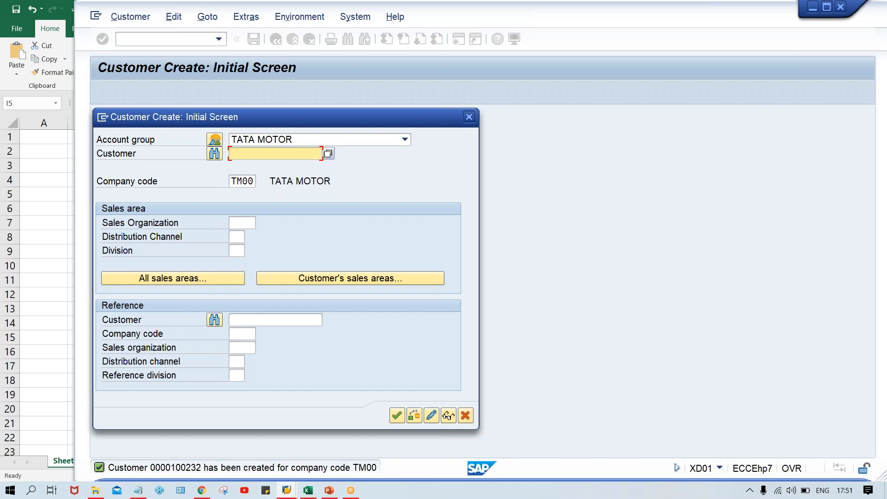
pyautogui.press('Escape')
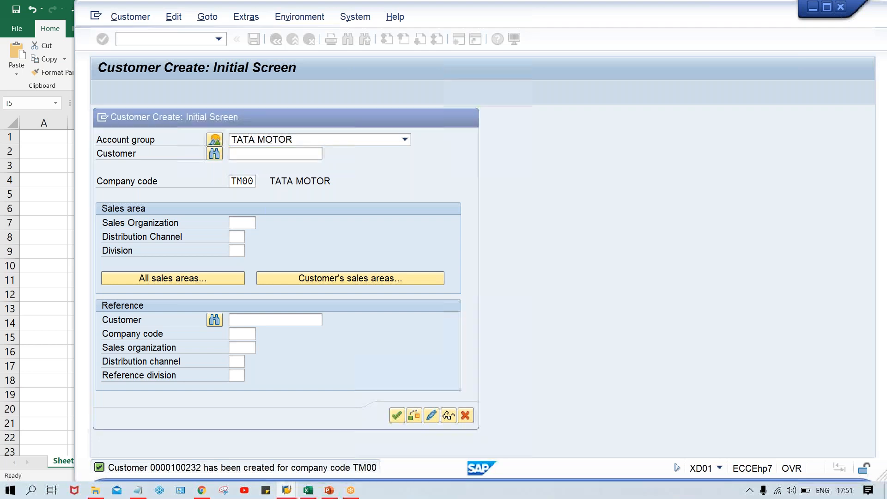
pyautogui.write('XD03')
pyautogui.press('Return')
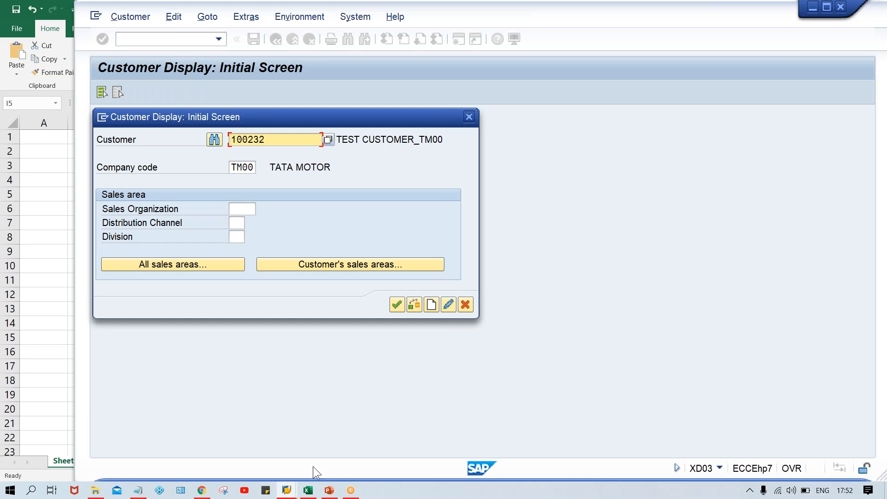
# - Switch back to the Class workbook in Excel and enter GENERAL DATA in F6
pyautogui.click(309, 491)
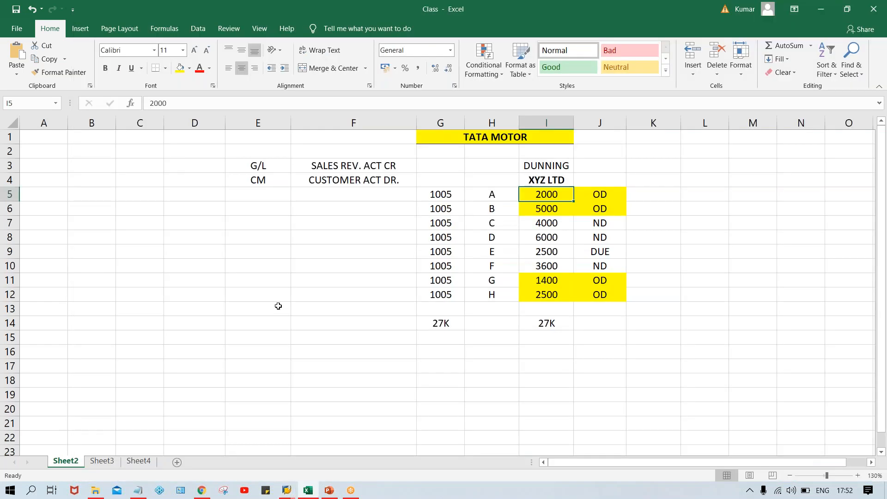
pyautogui.click(322, 203)
pyautogui.write('GENERA')
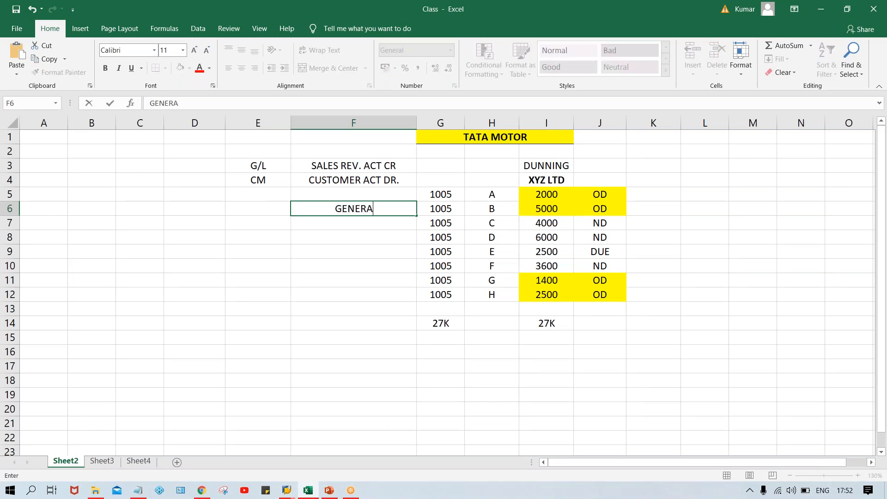
pyautogui.write('L DATA')
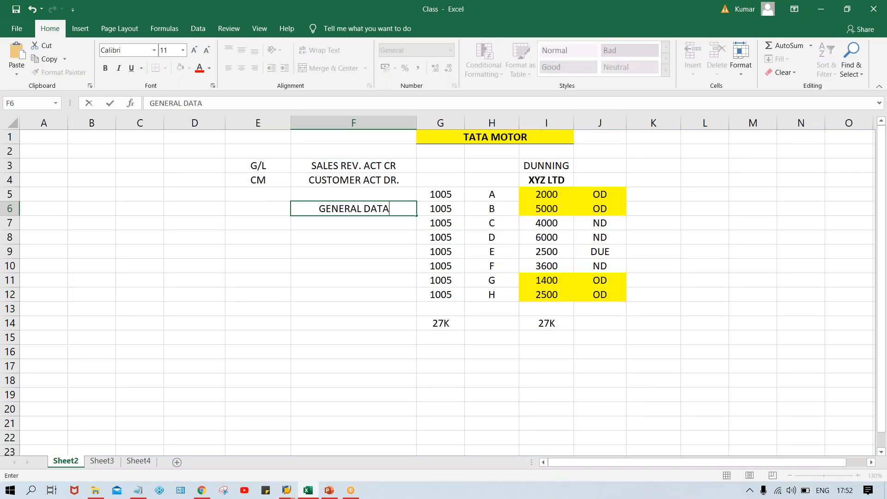
pyautogui.press('Return')
# - List the other customer master segments below GENERAL DATA: COMP. CD DATA in F7 and SALE AR. DATA in F8
pyautogui.write('COMP. D')
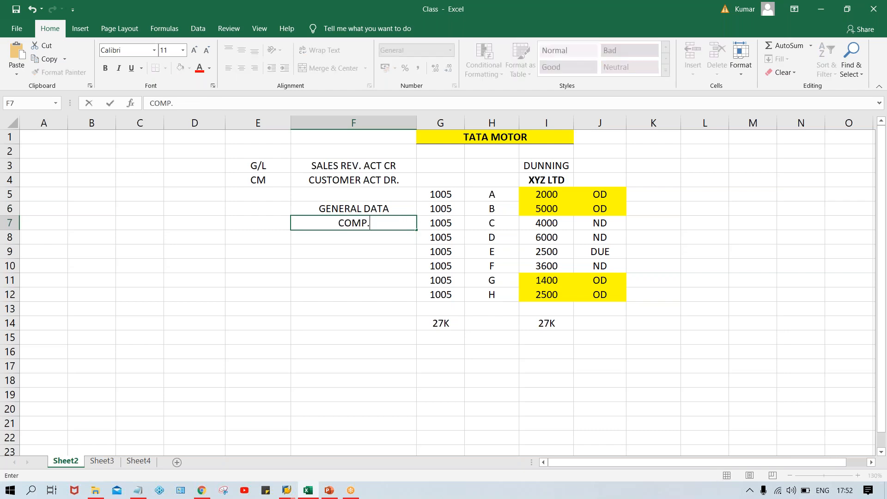
pyautogui.press('BackSpace')
pyautogui.write('CD D')
pyautogui.write('TA')
pyautogui.press('BackSpace')
pyautogui.press('BackSpace')
pyautogui.write('ATA')
pyautogui.press('Return')
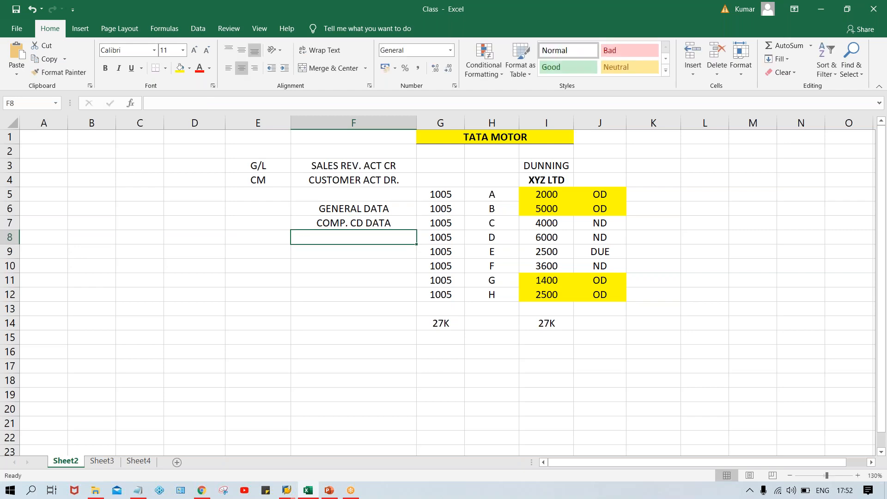
pyautogui.write('SALE A')
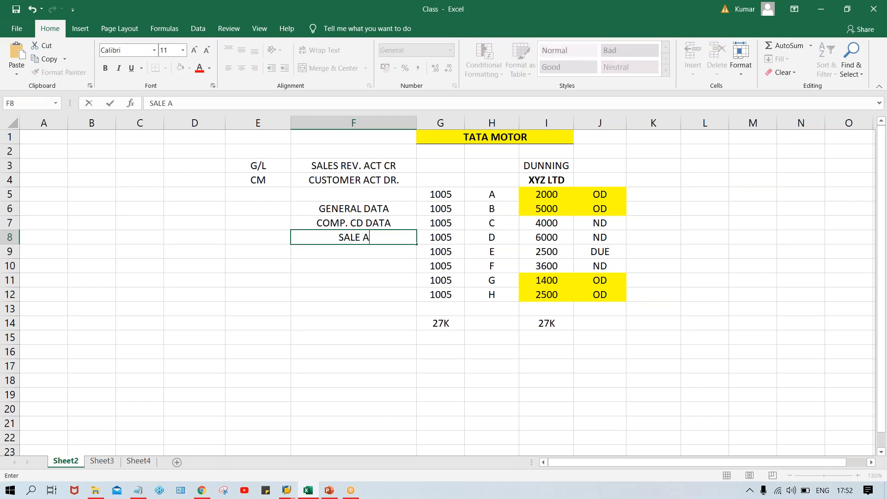
pyautogui.write('R. DATA')
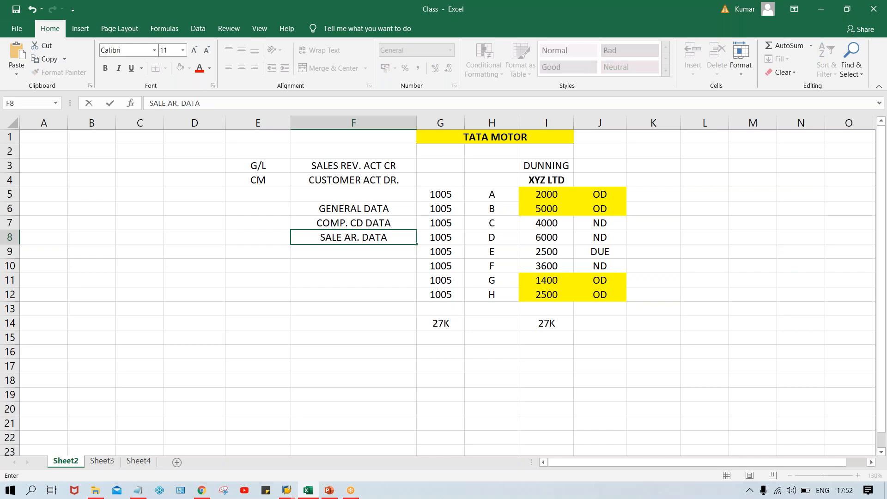
pyautogui.press('Return')
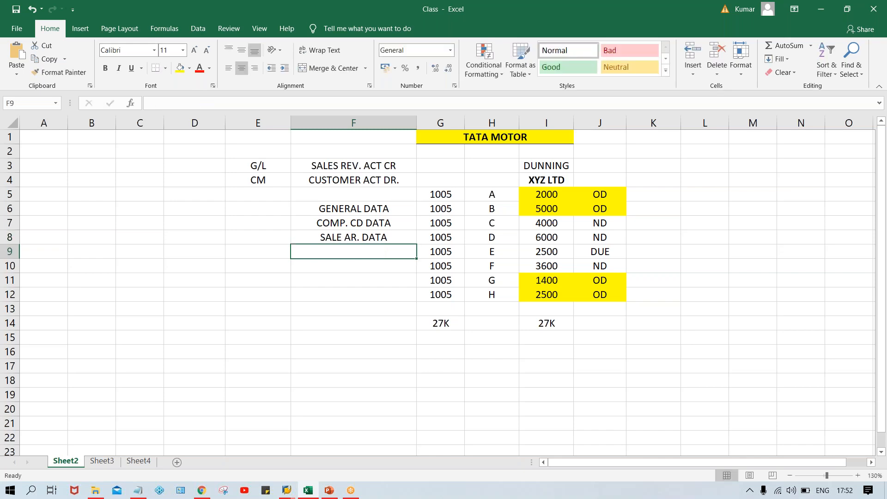
pyautogui.click(344, 208)
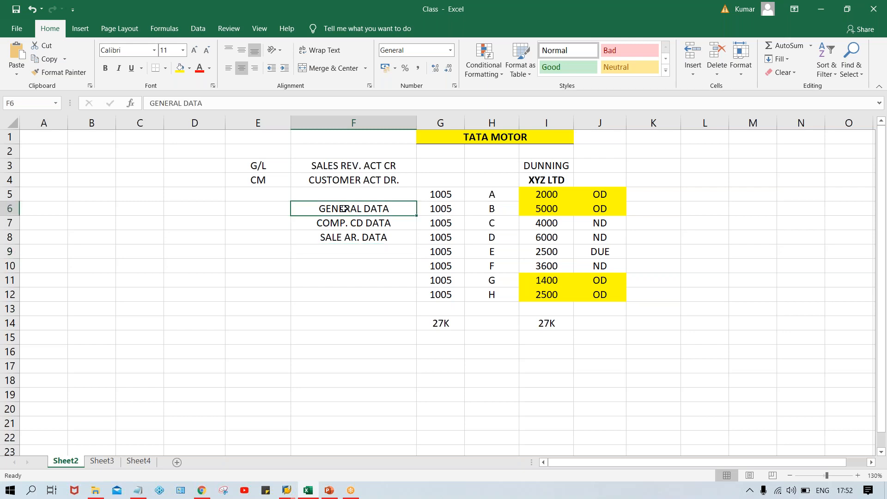
pyautogui.click(337, 237)
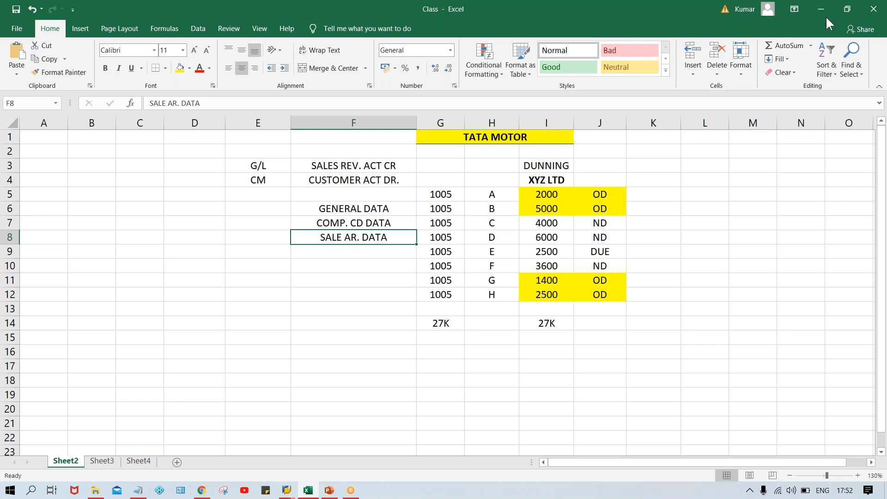
pyautogui.click(778, 77)
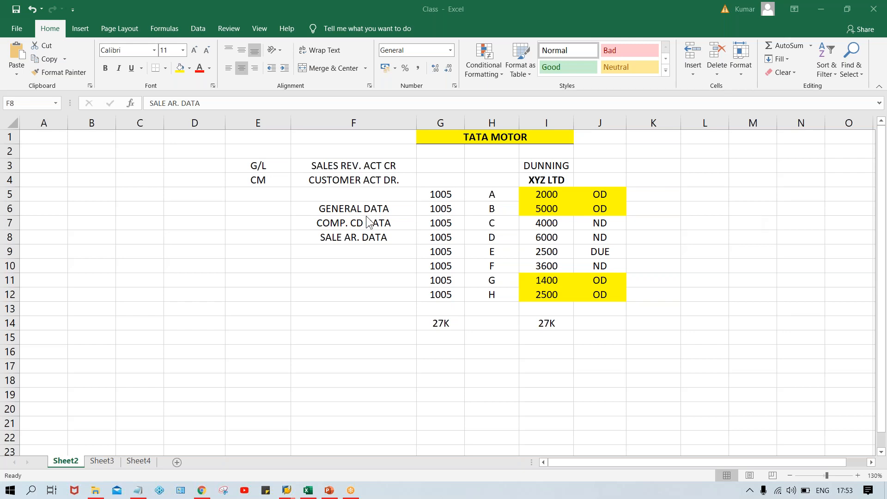
pyautogui.click(308, 208)
pyautogui.click(306, 210)
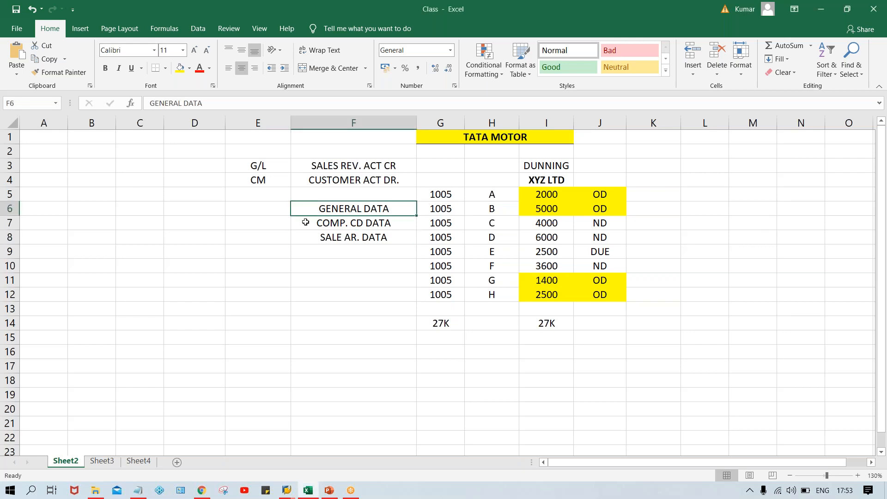
pyautogui.click(308, 246)
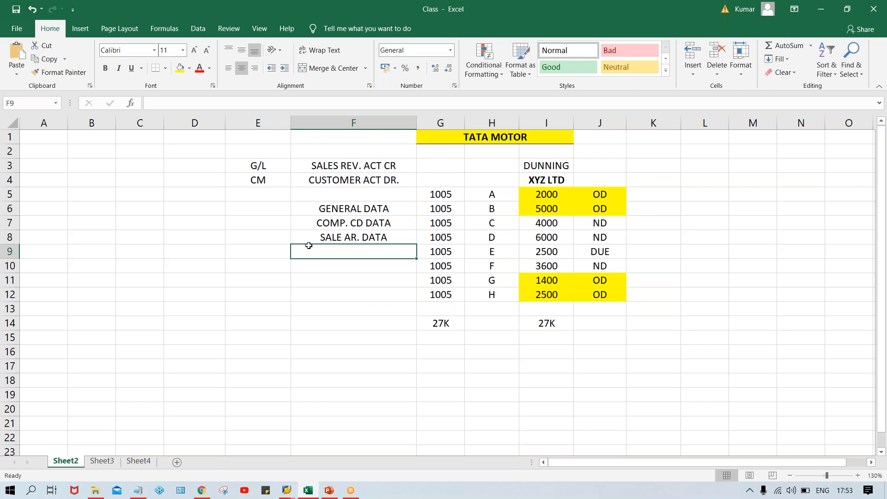
pyautogui.press('Up')
pyautogui.press('Up')
pyautogui.press('Up')
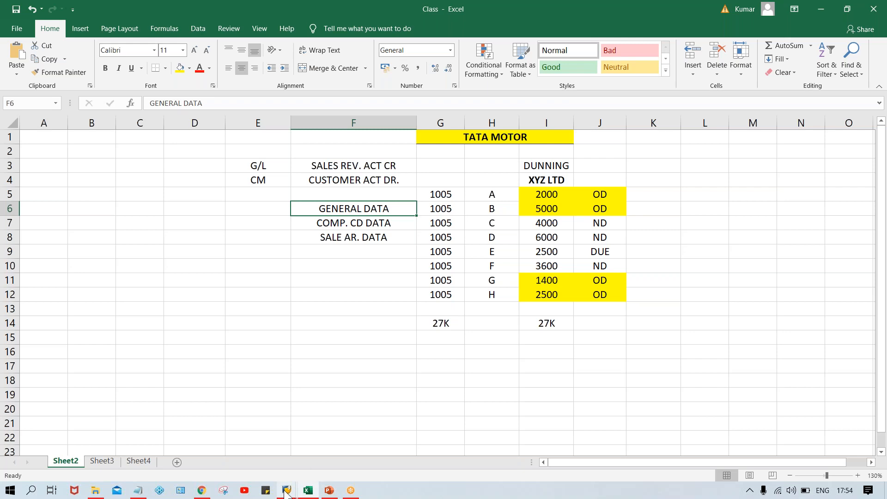
# - Switch to SAP, leave the customer display screen and open customer block/unblock with transaction XD05
pyautogui.moveTo(286, 491)
pyautogui.click(340, 466)
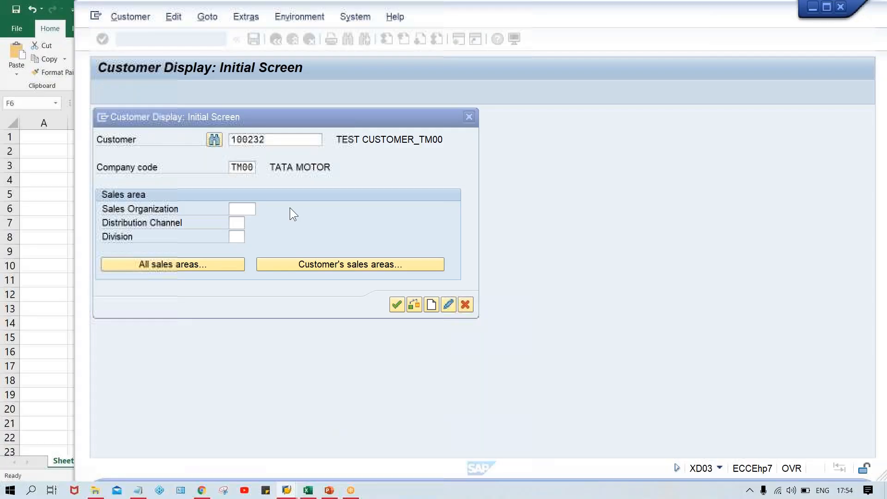
pyautogui.press('Escape')
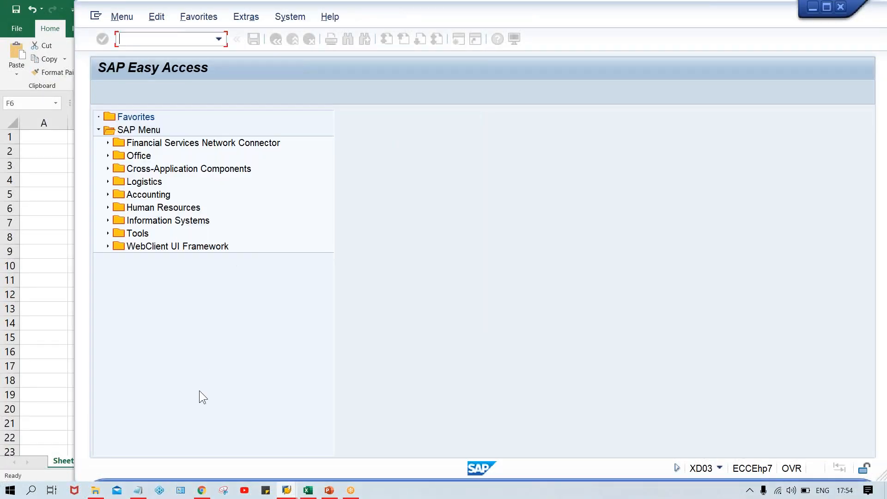
pyautogui.write('XD')
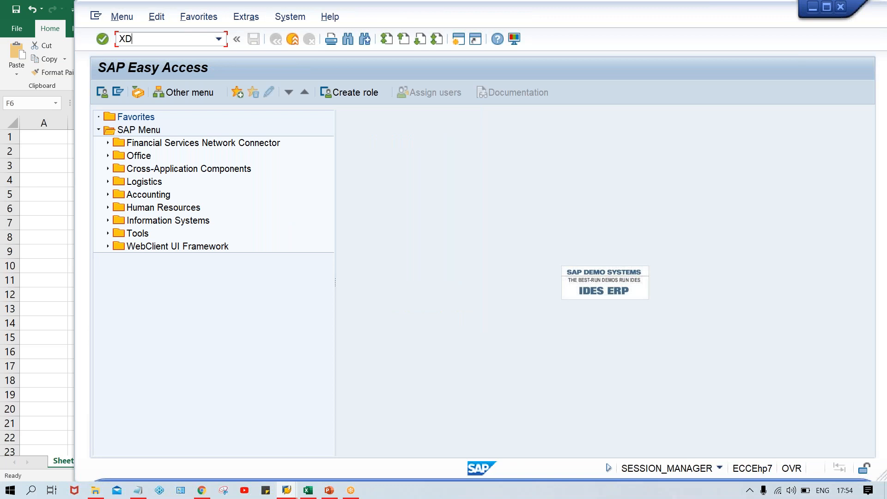
pyautogui.write('05')
pyautogui.press('Return')
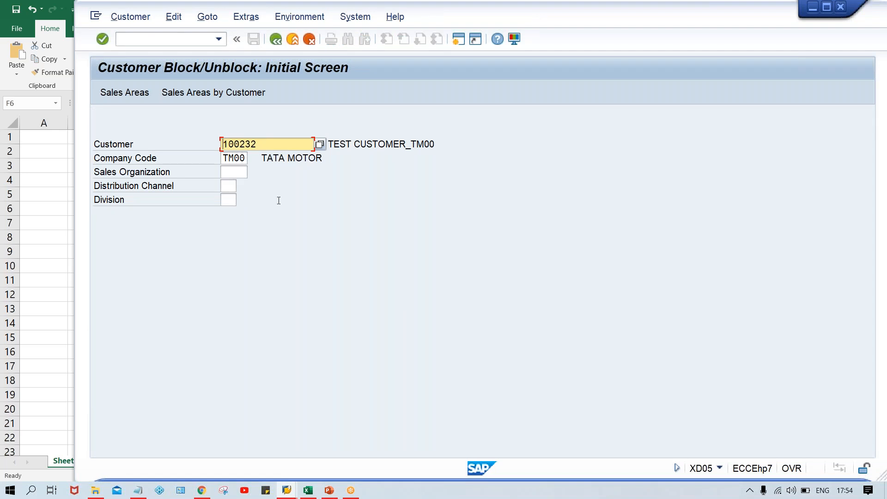
# - View the posting and sales block options for the test customer in company code TM00, returning to the initial screen
pyautogui.press('Return')
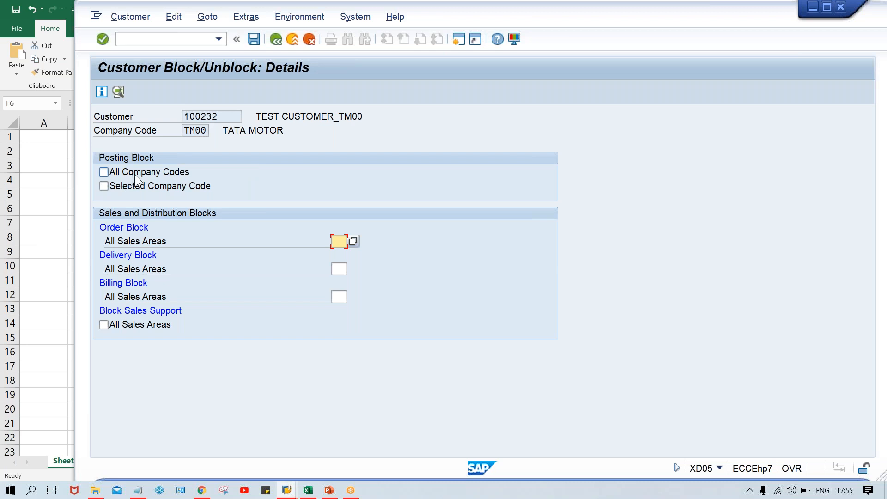
pyautogui.click(275, 39)
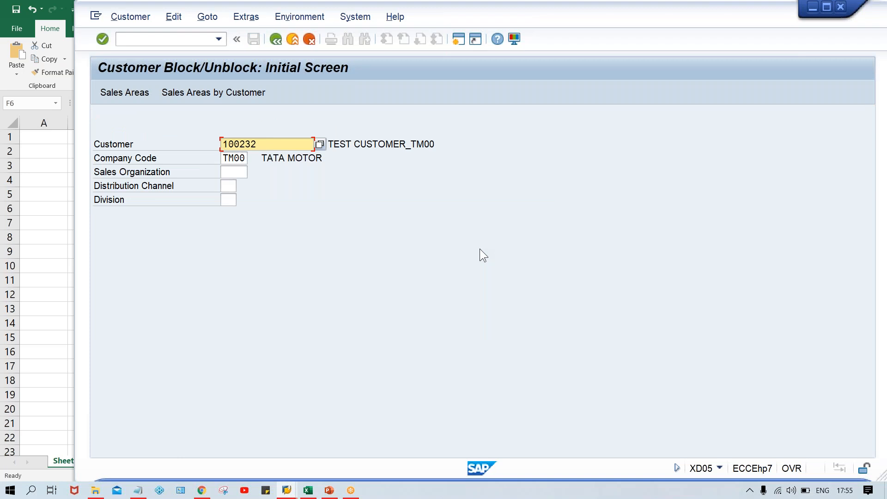
pyautogui.click(227, 158)
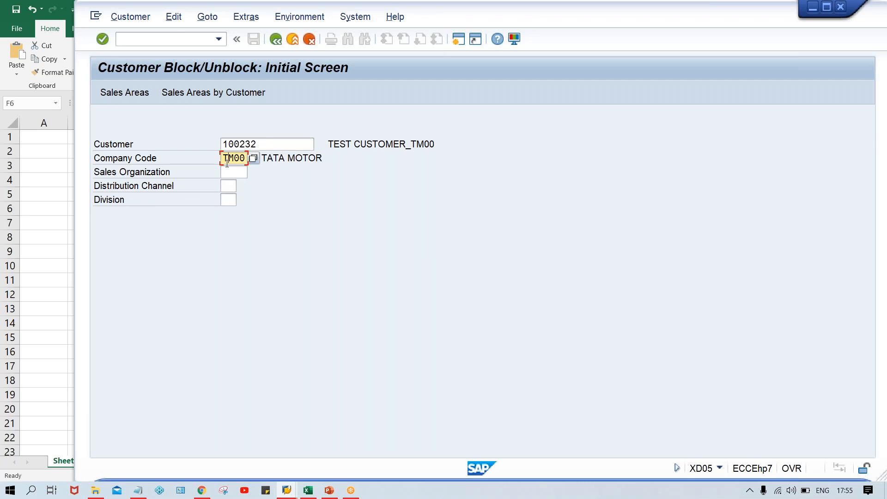